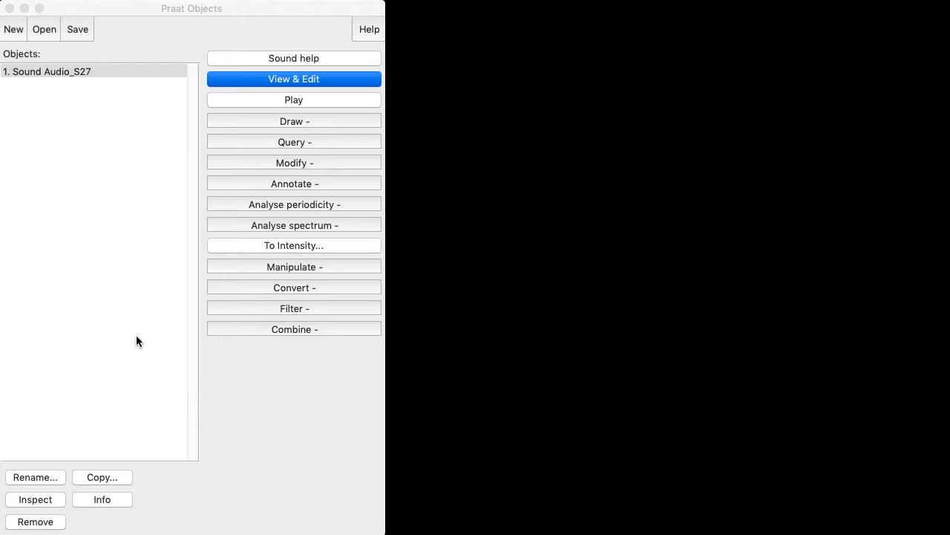
From the Audio_S27 sound, set To TextGrid tier names to 'words f0' with 'f0' as the point tier
{"action": "left_click", "coordinate": [135, 281]}
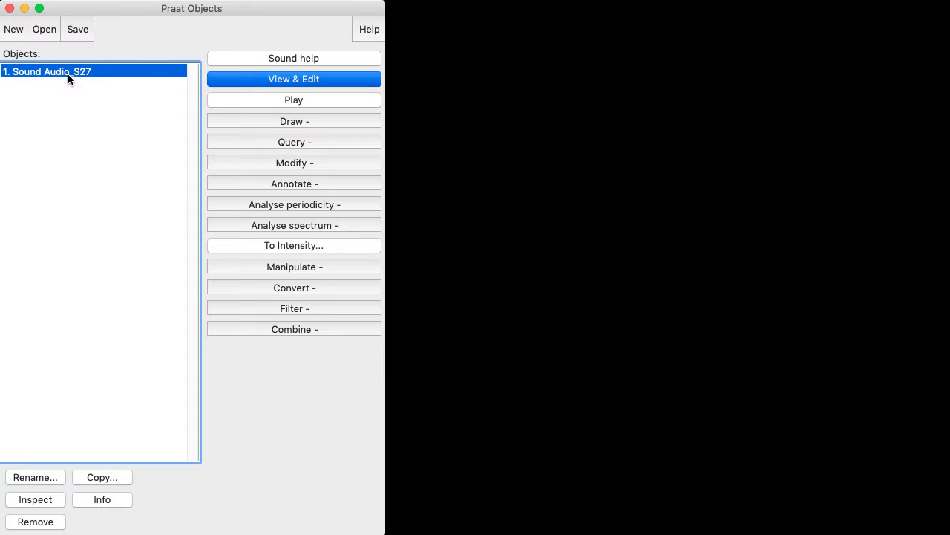
{"action": "left_click", "coordinate": [328, 183]}
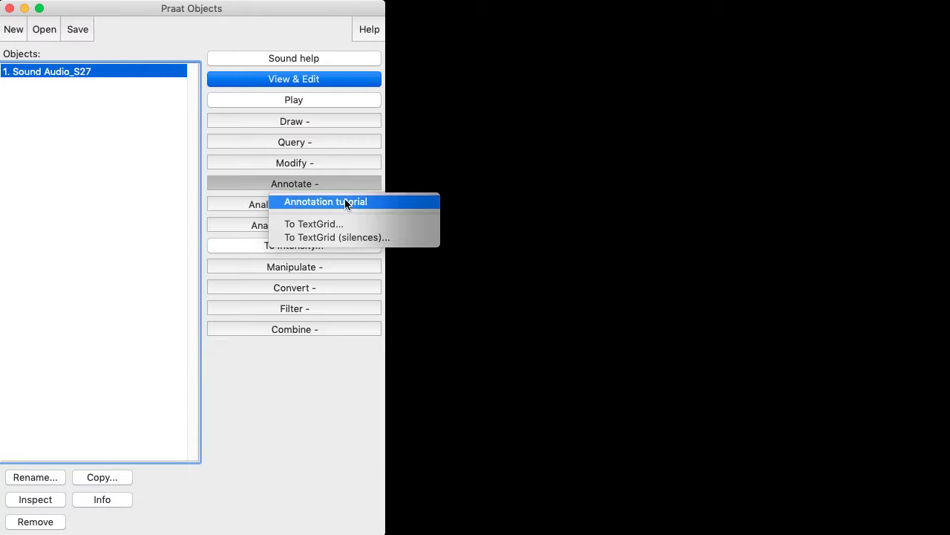
{"action": "left_click", "coordinate": [366, 224]}
{"action": "left_click_drag", "start_coordinate": [250, 191], "coordinate": [270, 114]}
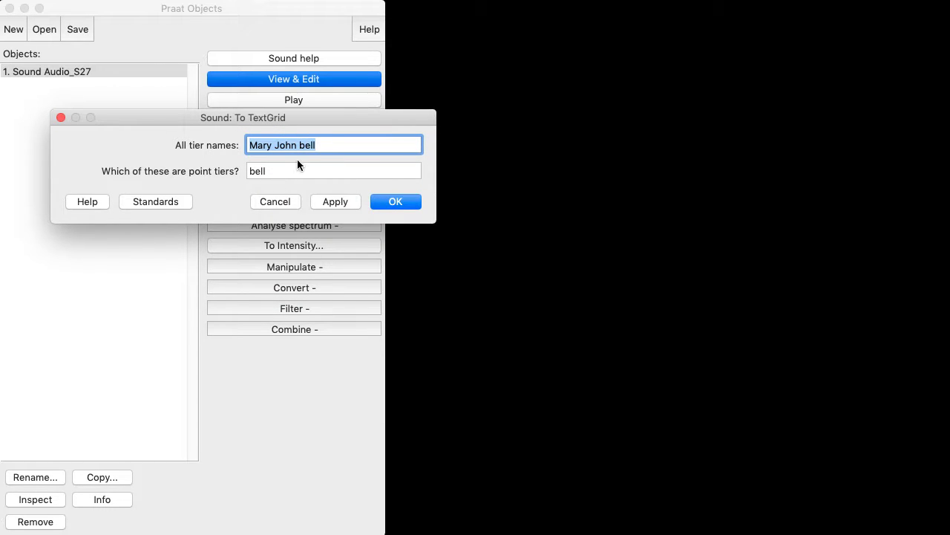
{"action": "left_click_drag", "start_coordinate": [329, 144], "coordinate": [229, 144]}
{"action": "key", "text": "BackSpace"}
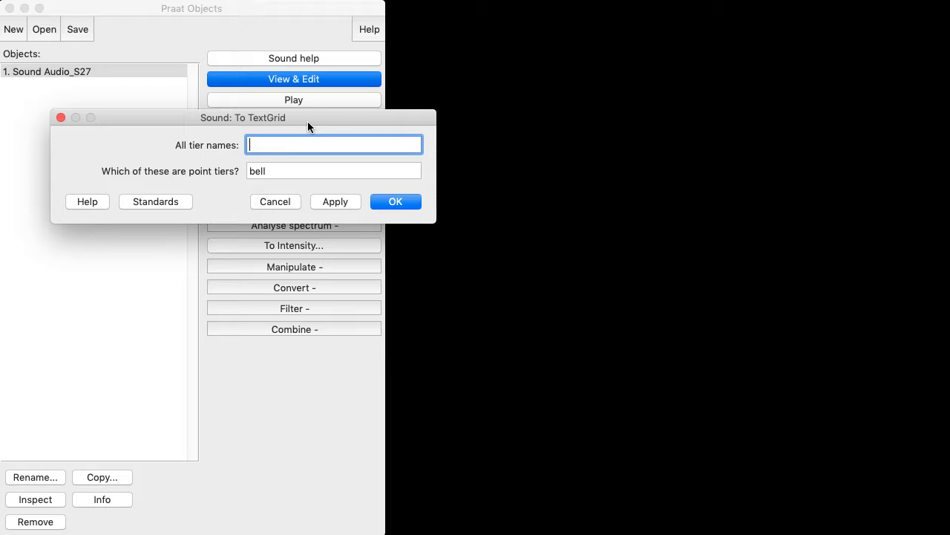
{"action": "type", "text": "words"}
{"action": "type", "text": "f0"}
{"action": "left_click_drag", "start_coordinate": [277, 173], "coordinate": [221, 165]}
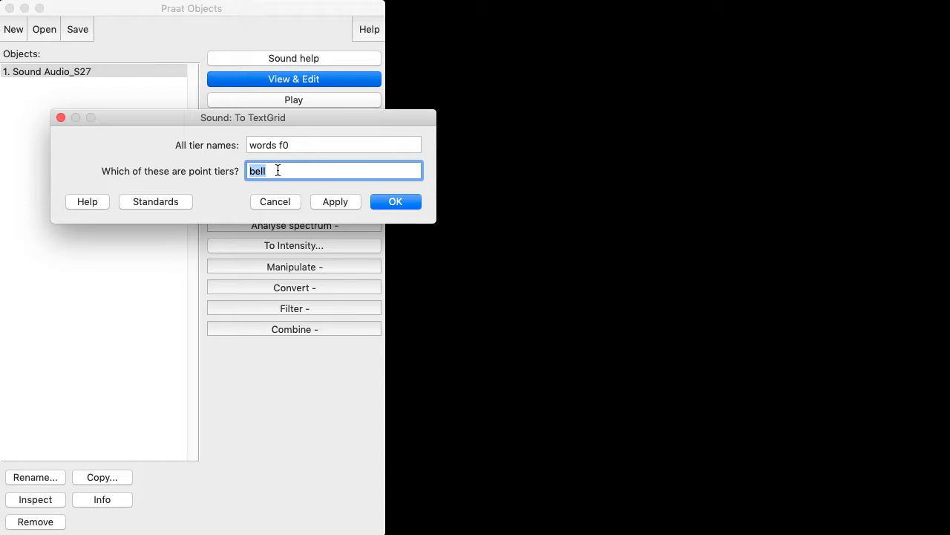
{"action": "key", "text": "BackSpace"}
{"action": "type", "text": "f0"}
Create the TextGrid and select the Sound together with the new Audio_S27 TextGrid
{"action": "left_click", "coordinate": [395, 201]}
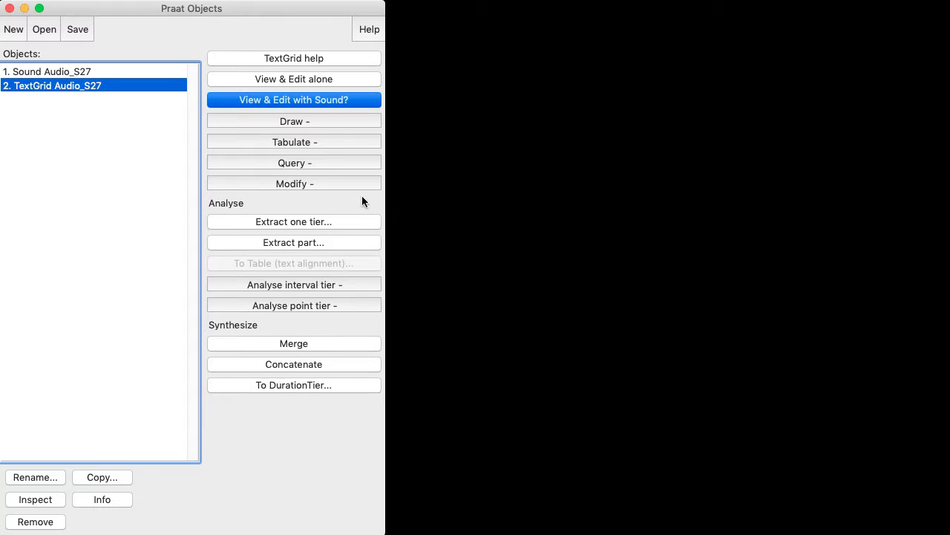
{"action": "left_click", "coordinate": [78, 72], "text": "shift"}
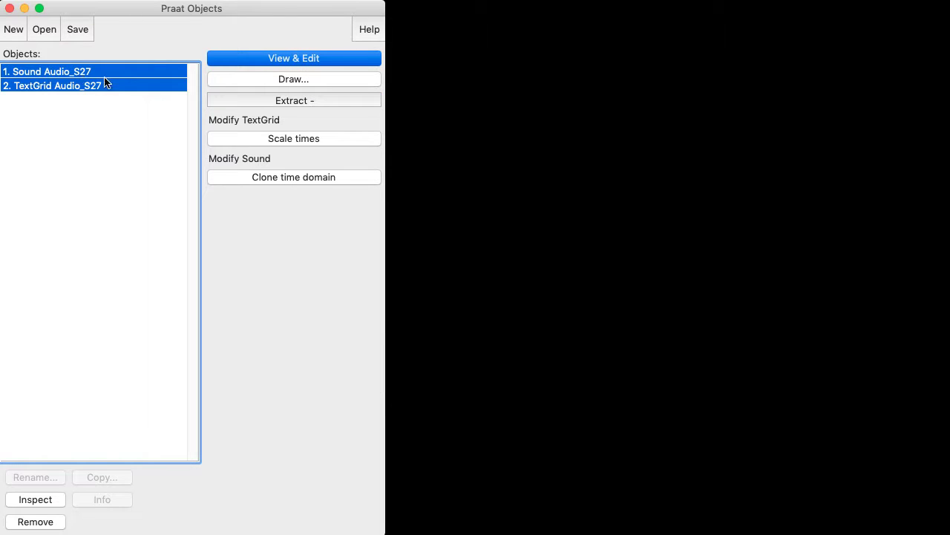
{"action": "left_click", "coordinate": [295, 61]}
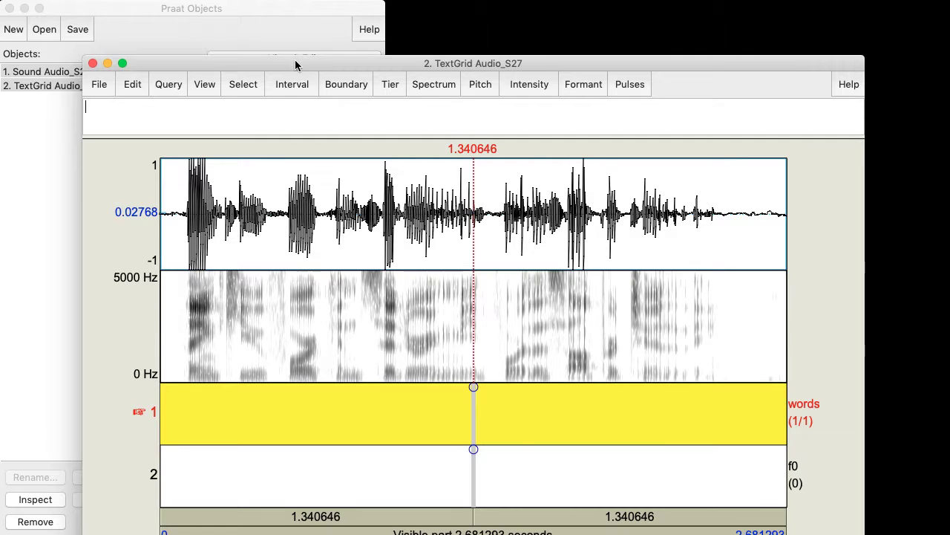
{"action": "left_click_drag", "start_coordinate": [218, 70], "coordinate": [267, 19]}
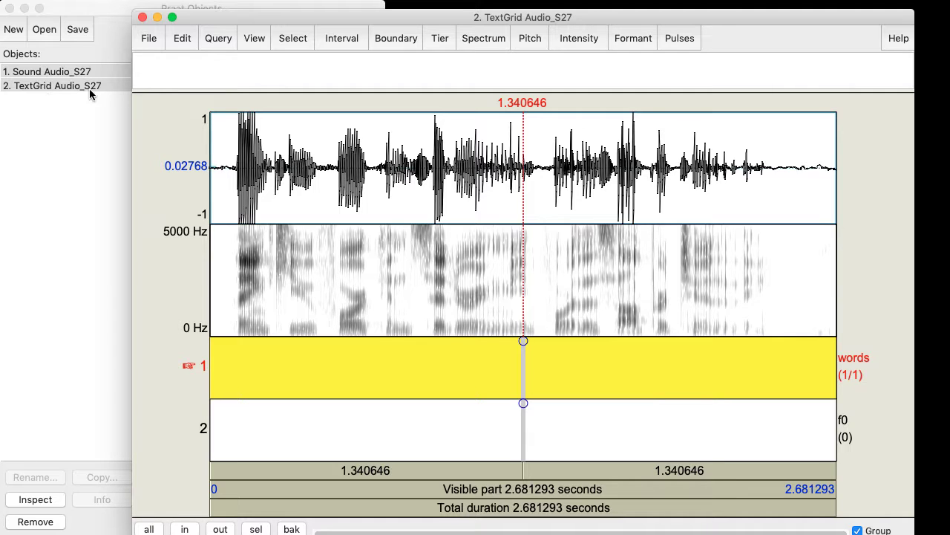
{"action": "left_click_drag", "start_coordinate": [329, 21], "coordinate": [289, 11]}
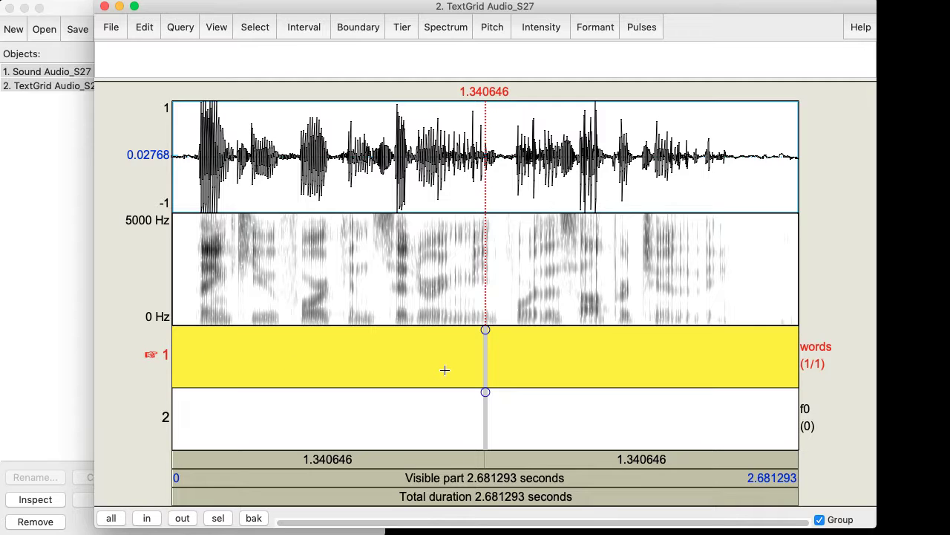
{"action": "left_click", "coordinate": [421, 421]}
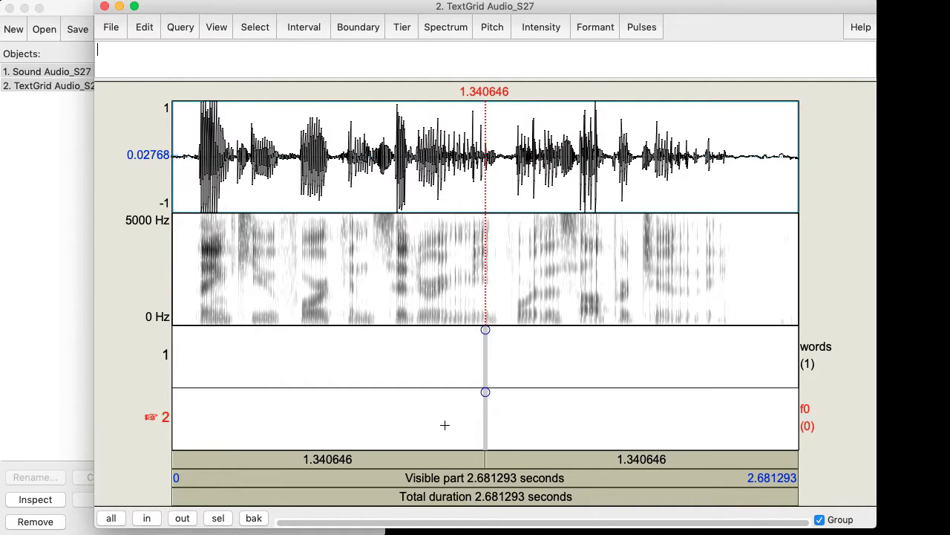
{"action": "left_click", "coordinate": [437, 341]}
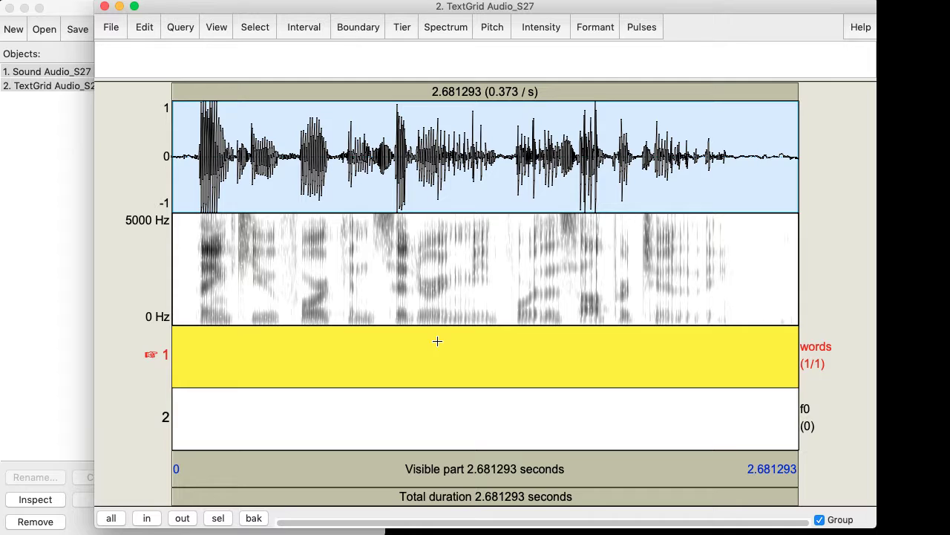
Add a words-tier boundary and an f0-tier point, both at 0.862627 s
{"action": "left_click", "coordinate": [373, 204]}
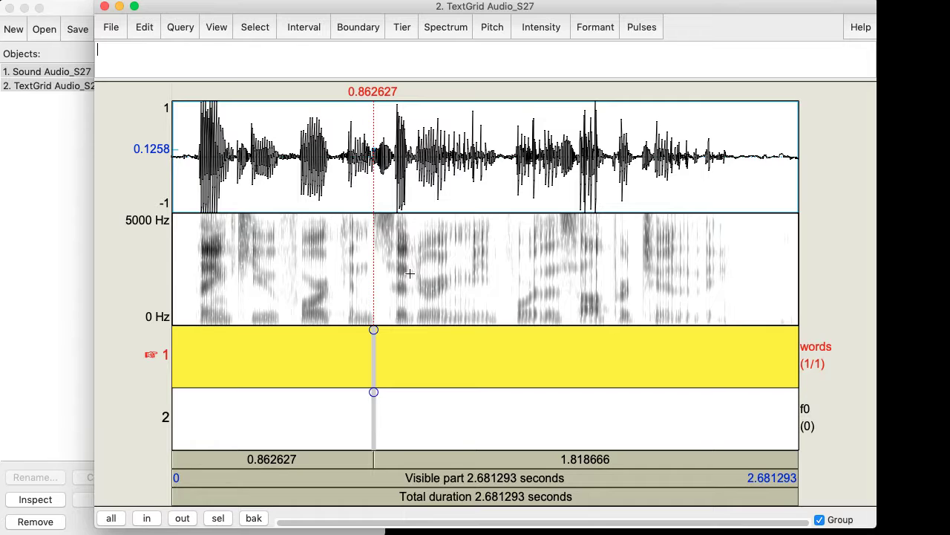
{"action": "key", "text": "Return"}
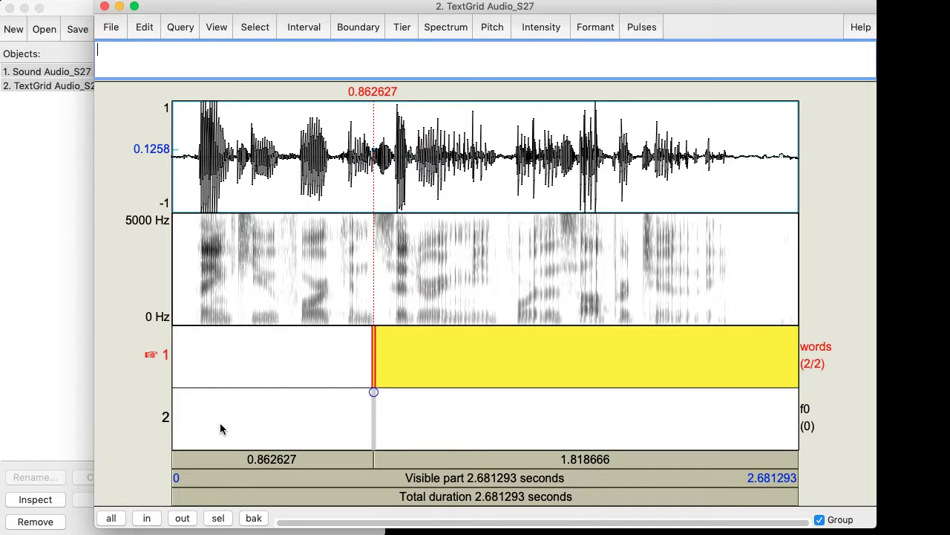
{"action": "key", "text": "alt+Down"}
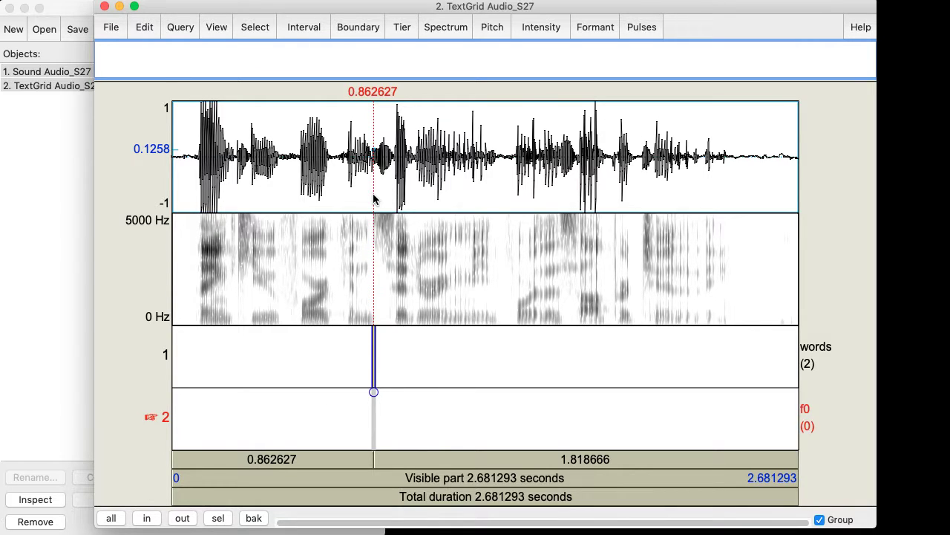
{"action": "key", "text": "Return"}
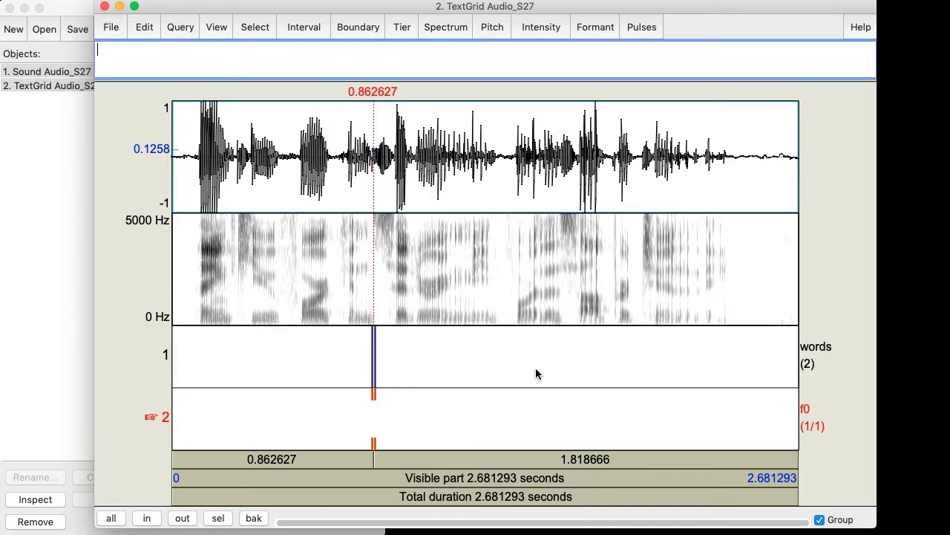
Label the first words interval 'label'
{"action": "left_click", "coordinate": [319, 358]}
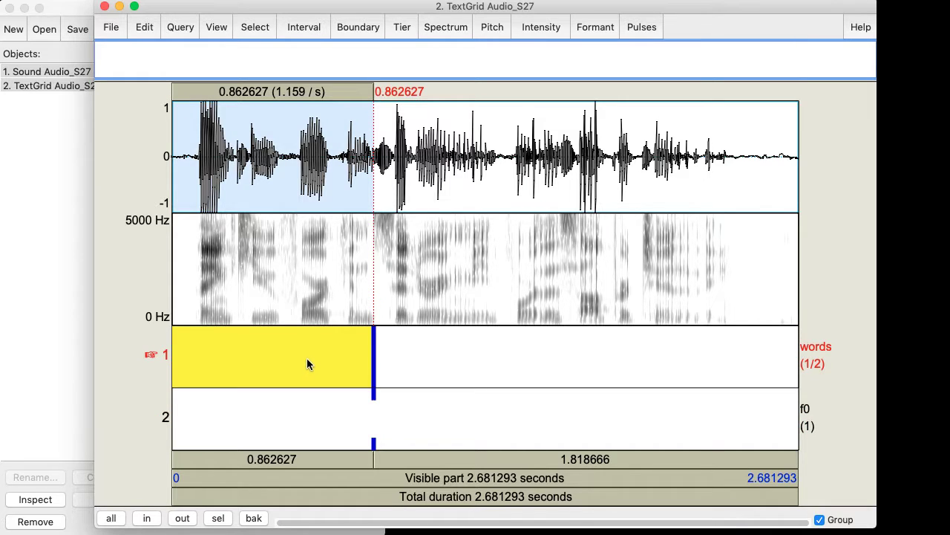
{"action": "left_click", "coordinate": [449, 357]}
{"action": "left_click", "coordinate": [313, 355]}
{"action": "left_click", "coordinate": [424, 358]}
{"action": "left_click", "coordinate": [317, 357]}
{"action": "left_click", "coordinate": [417, 353]}
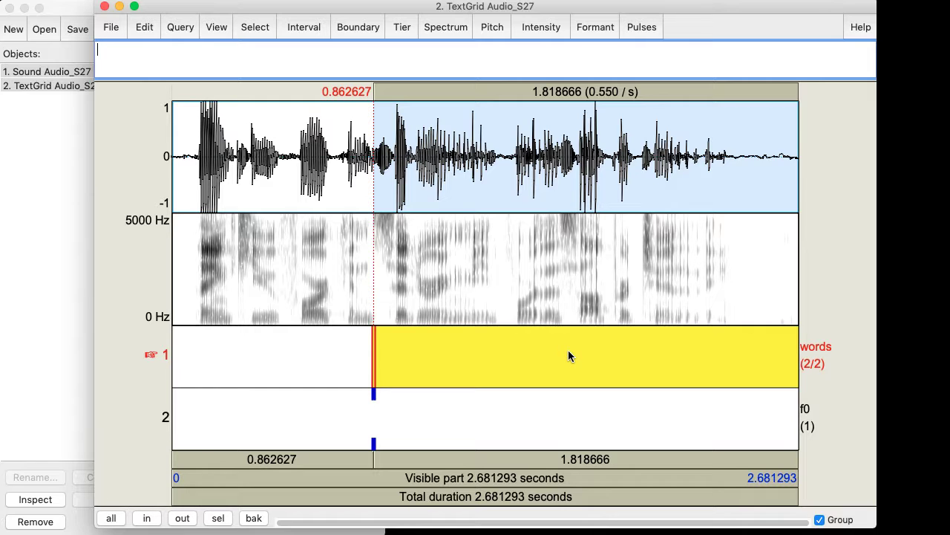
{"action": "left_click", "coordinate": [323, 372]}
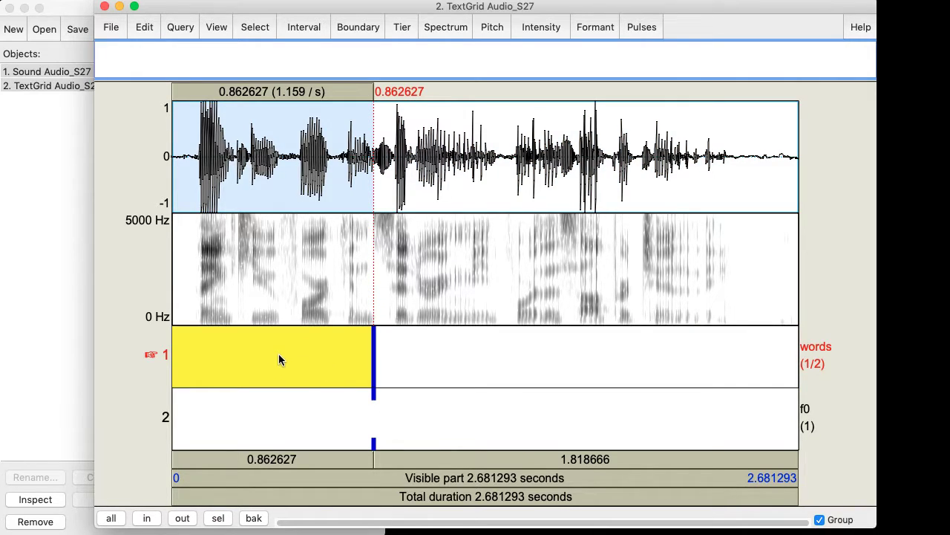
{"action": "type", "text": "label"}
Label the second words interval 'another label' and the f0 point 'point'
{"action": "left_click", "coordinate": [502, 365]}
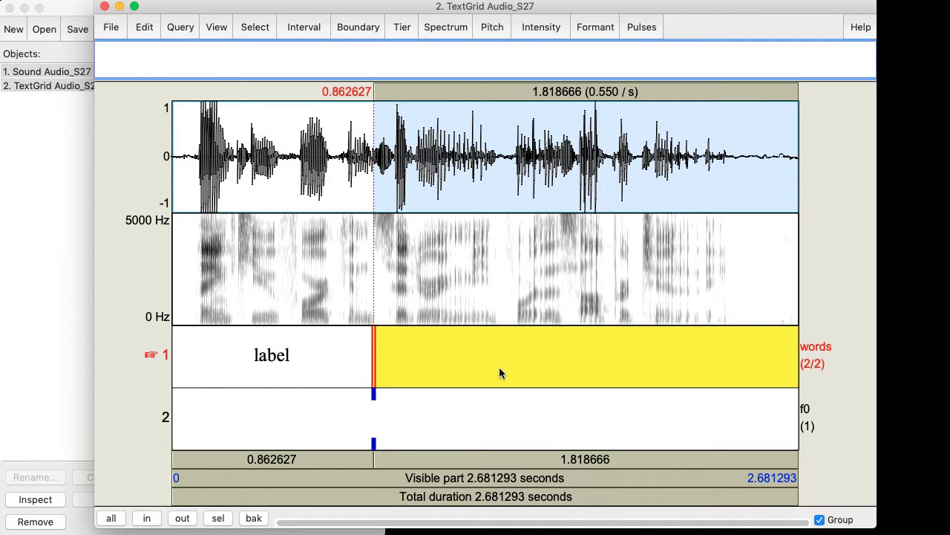
{"action": "type", "text": "another label"}
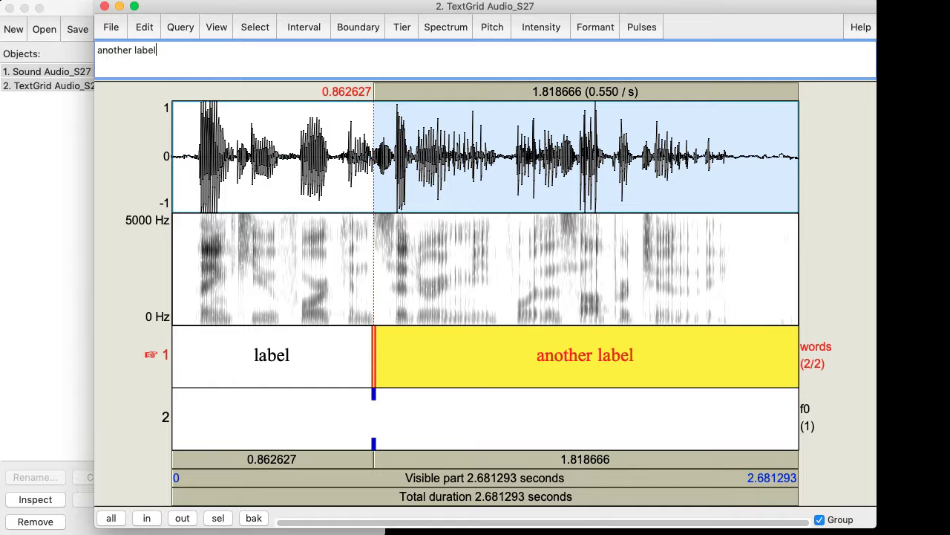
{"action": "left_click", "coordinate": [376, 397]}
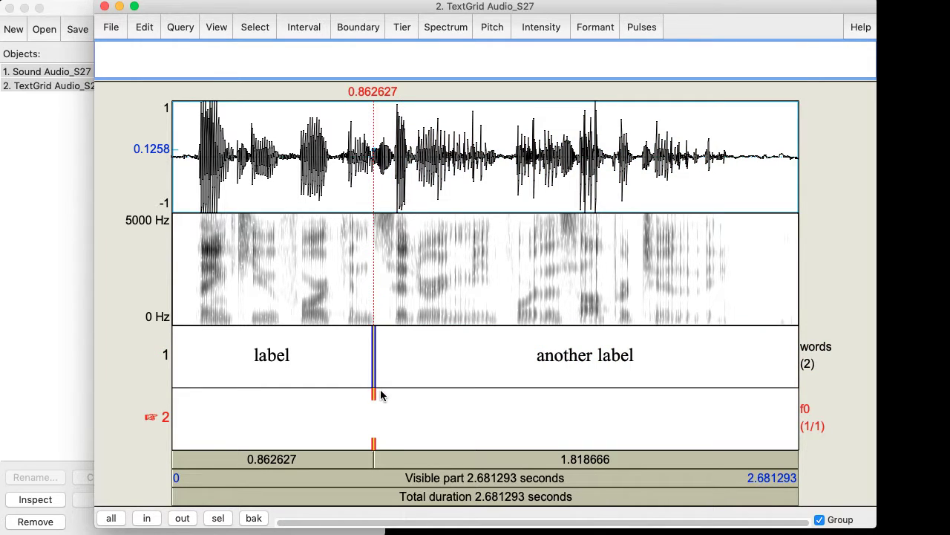
{"action": "type", "text": "point"}
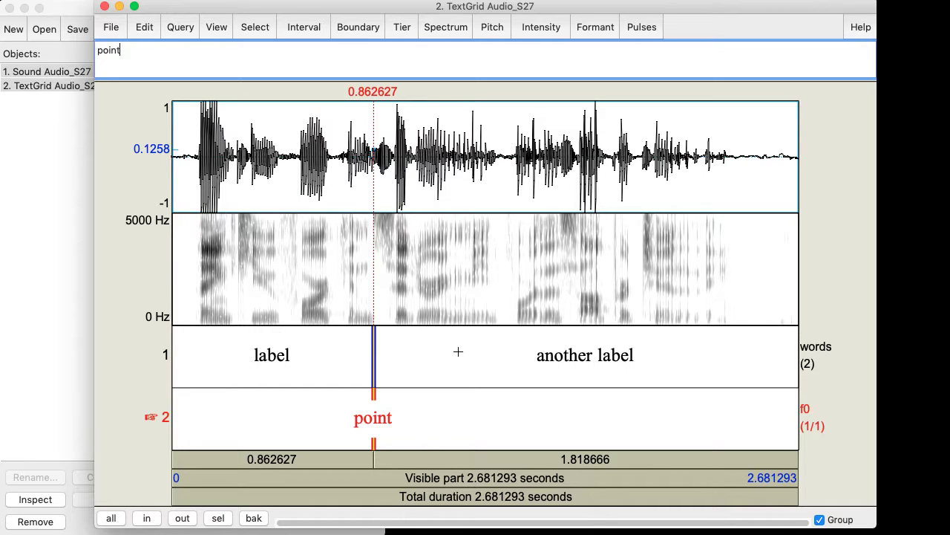
{"action": "left_click", "coordinate": [289, 361]}
{"action": "left_click", "coordinate": [457, 372]}
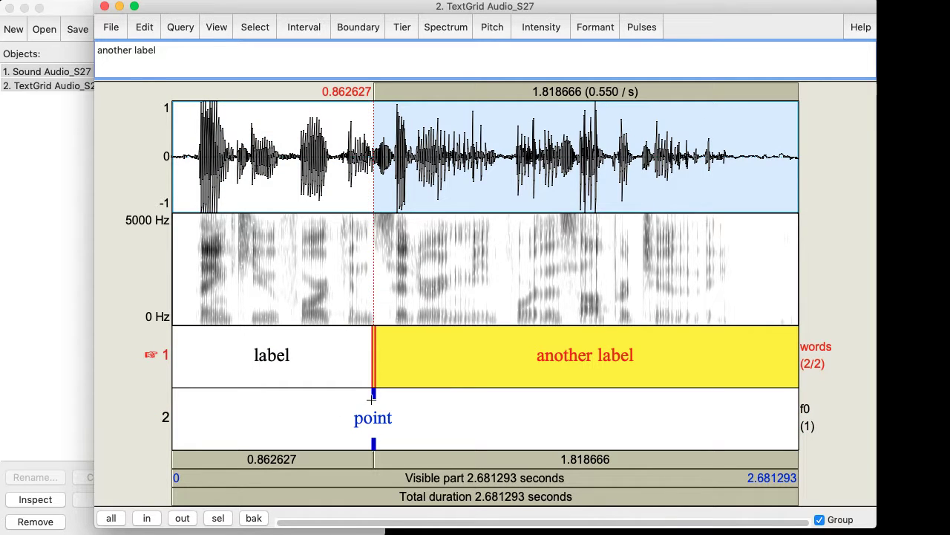
{"action": "left_click", "coordinate": [374, 397]}
{"action": "left_click", "coordinate": [291, 349]}
{"action": "left_click", "coordinate": [434, 360]}
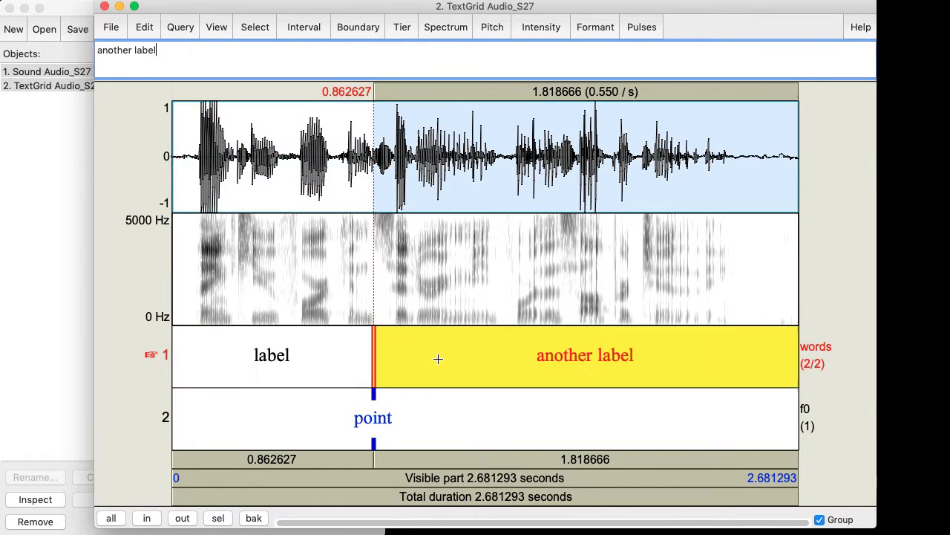
{"action": "left_click", "coordinate": [373, 345]}
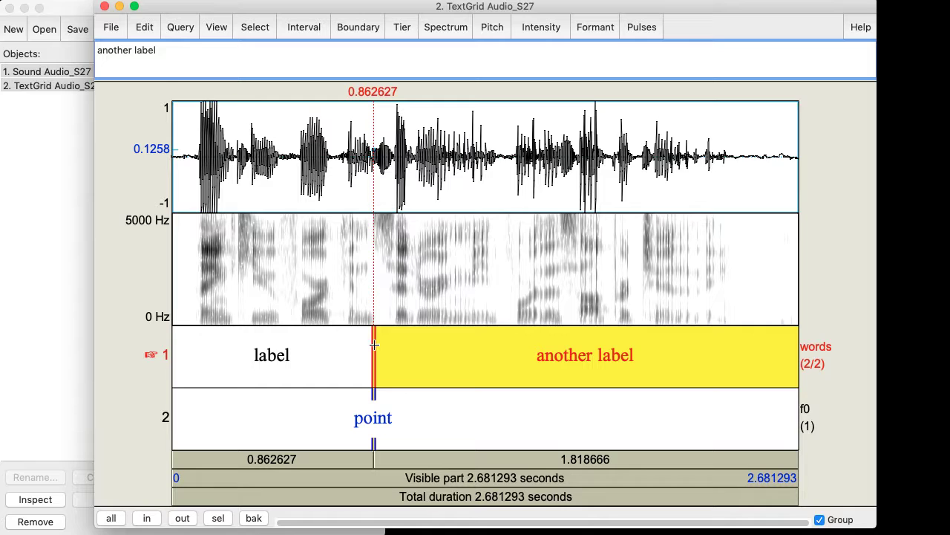
{"action": "left_click", "coordinate": [375, 395]}
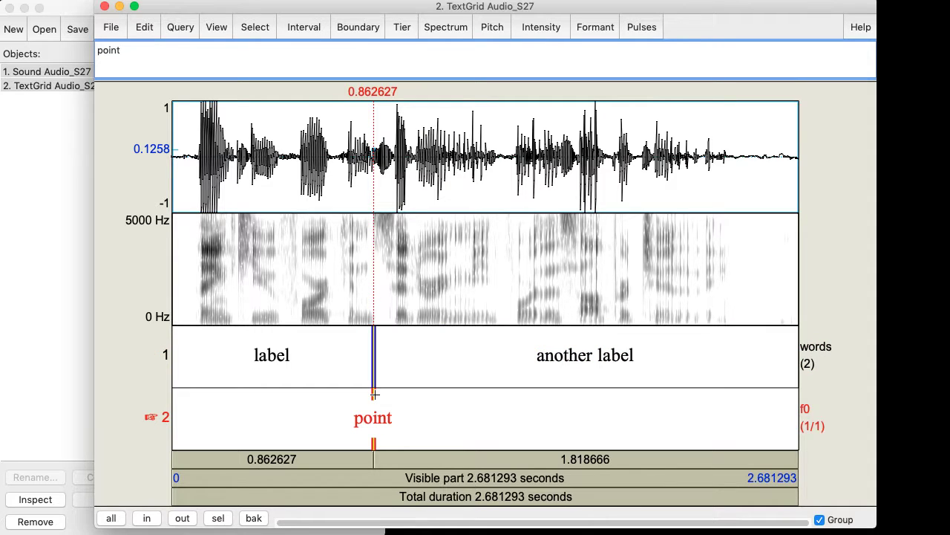
{"action": "left_click", "coordinate": [319, 367]}
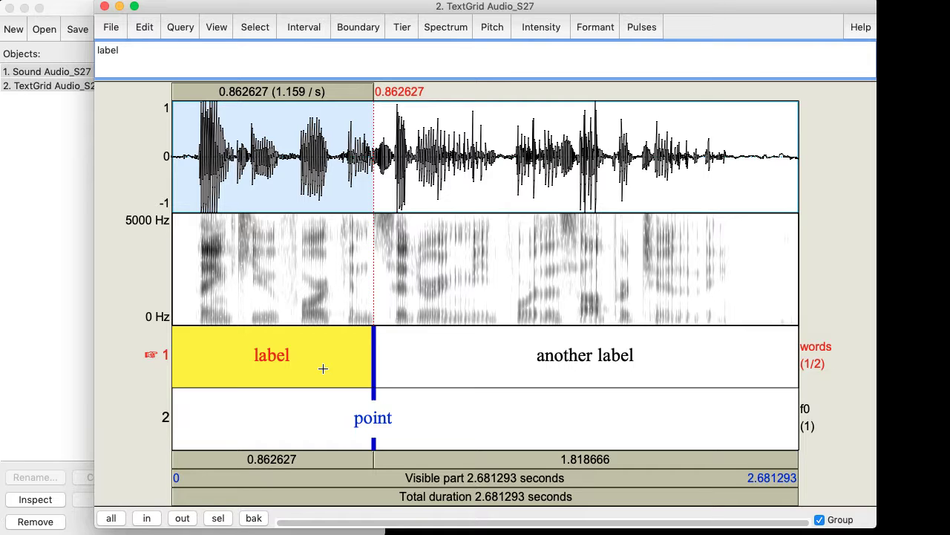
{"action": "key", "text": "alt+Right"}
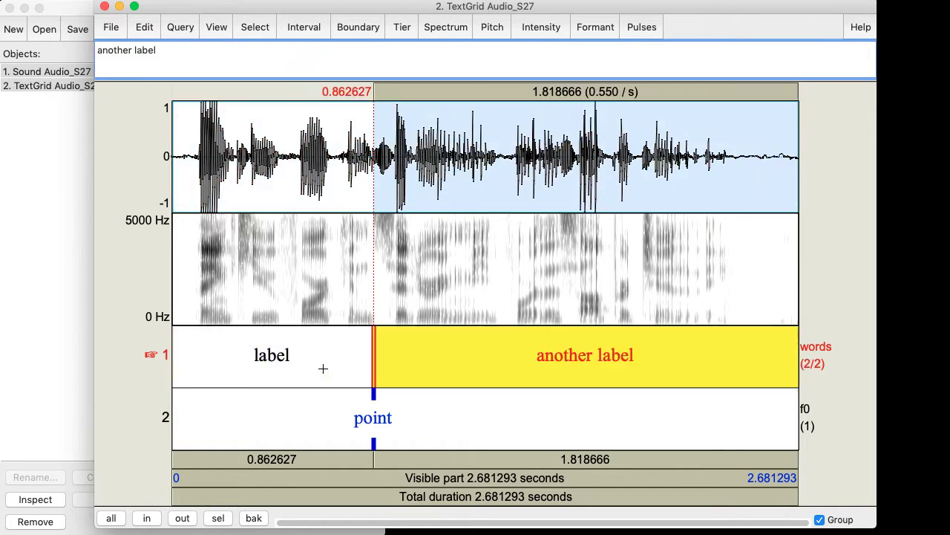
{"action": "key", "text": "alt+Left"}
{"action": "key", "text": "alt+Right"}
{"action": "key", "text": "alt+Left"}
{"action": "key", "text": "alt+Right"}
{"action": "key", "text": "alt+Left"}
{"action": "key", "text": "alt+Right"}
{"action": "key", "text": "alt+Left"}
{"action": "key", "text": "alt+Right"}
{"action": "key", "text": "alt+Left"}
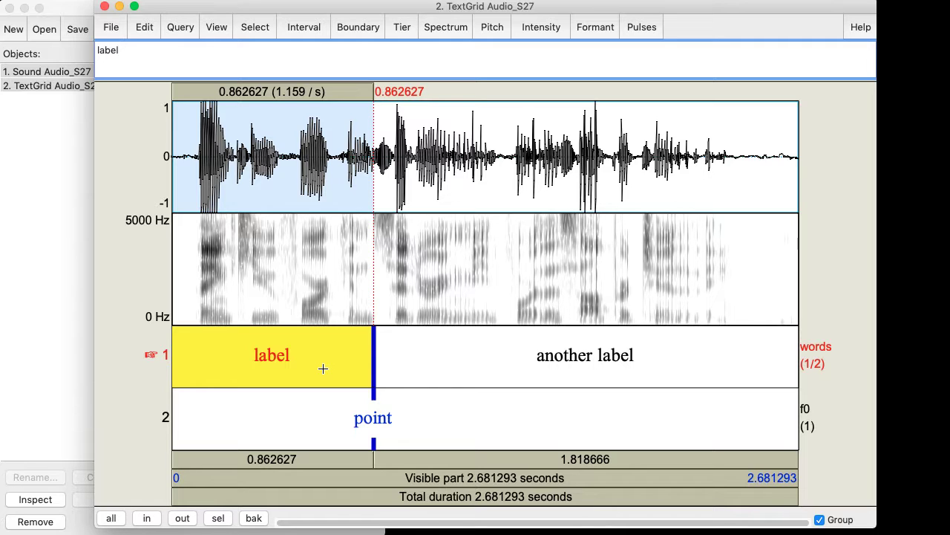
{"action": "key", "text": "alt+Down"}
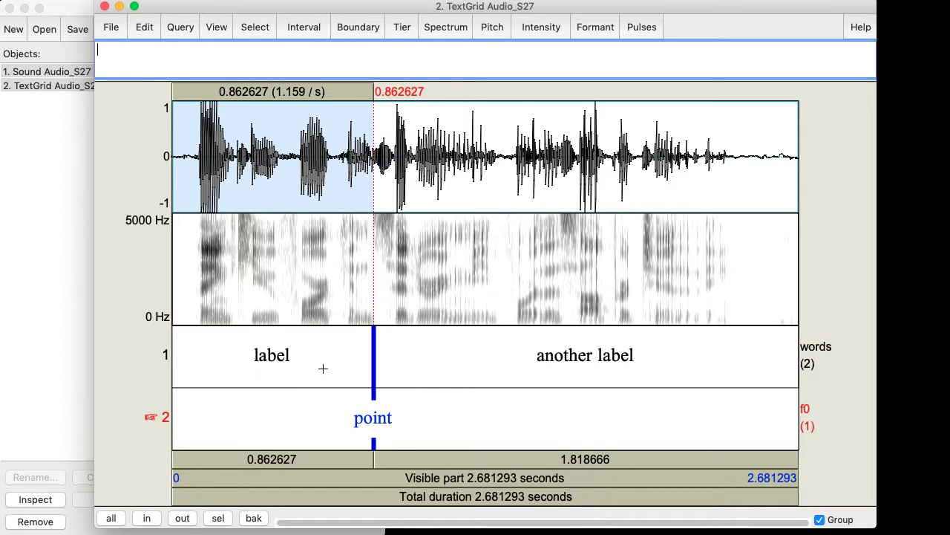
{"action": "key", "text": "alt+Up"}
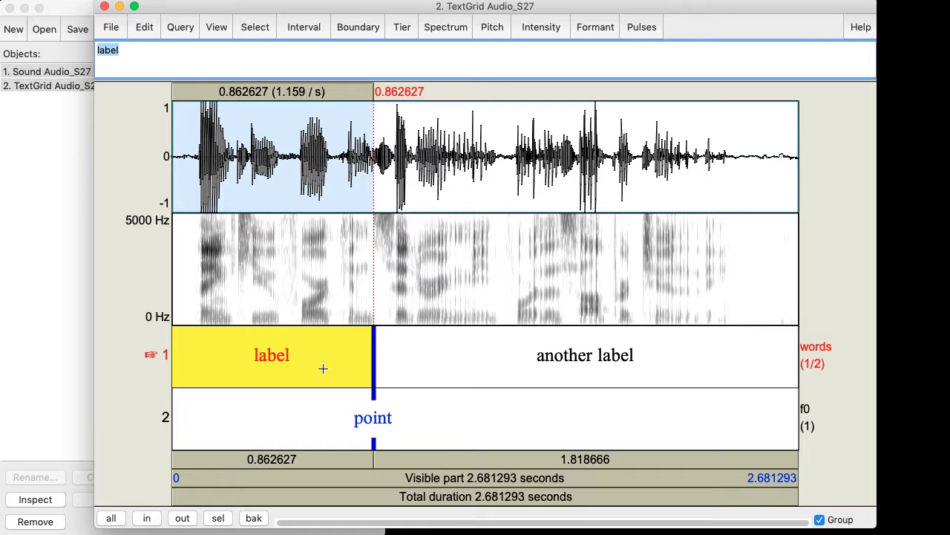
{"action": "key", "text": "alt+Down"}
{"action": "key", "text": "alt+Up"}
{"action": "key", "text": "alt+Down"}
{"action": "key", "text": "alt+Up"}
{"action": "key", "text": "alt+Down"}
{"action": "key", "text": "alt+Up"}
Add words-tier boundaries at 1.056376 and 1.354939 s from a time selection
{"action": "left_click", "coordinate": [484, 259]}
{"action": "left_click", "coordinate": [538, 339]}
{"action": "left_click", "coordinate": [450, 268]}
{"action": "left_click", "coordinate": [476, 248]}
{"action": "left_click", "coordinate": [444, 195]}
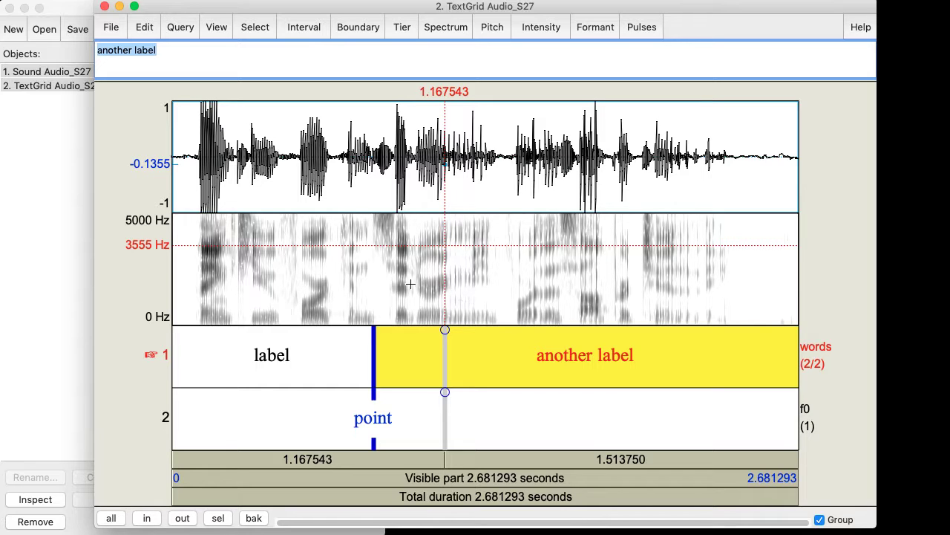
{"action": "left_click_drag", "start_coordinate": [419, 285], "coordinate": [487, 292]}
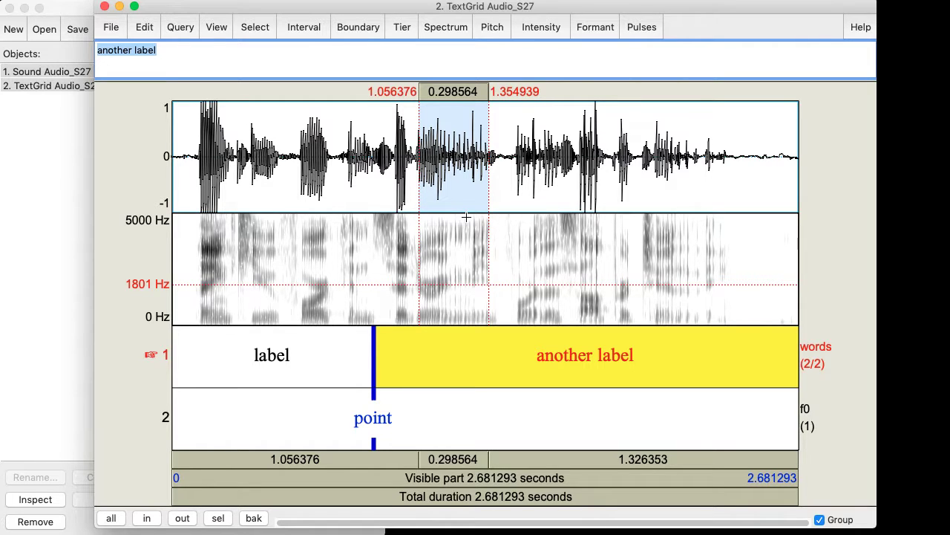
{"action": "key", "text": "Return"}
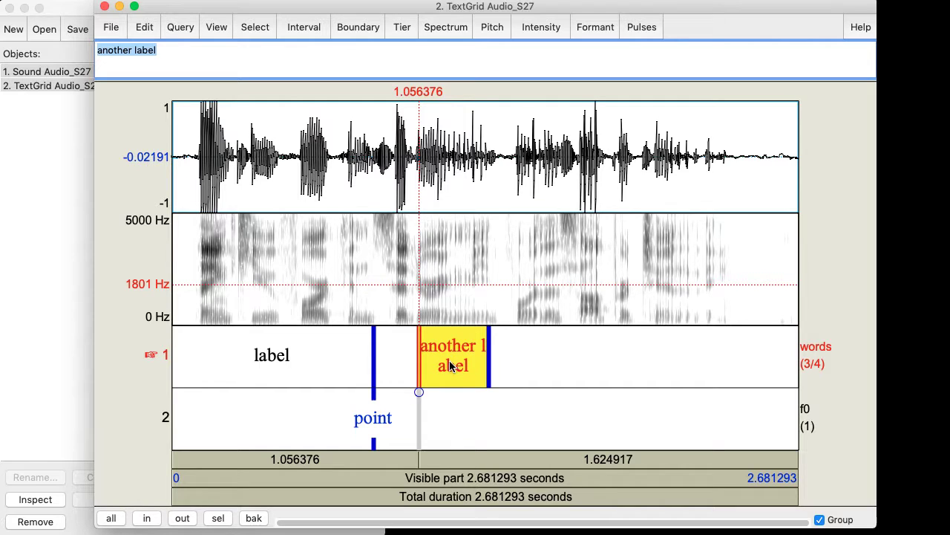
Label the last interval 'another label' and erase the middle interval's text
{"action": "left_click", "coordinate": [529, 357]}
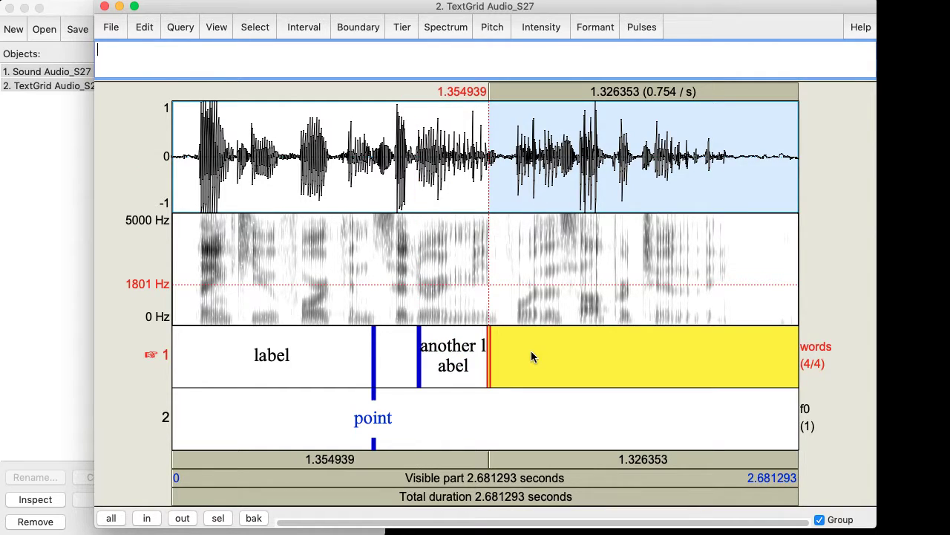
{"action": "type", "text": "another label"}
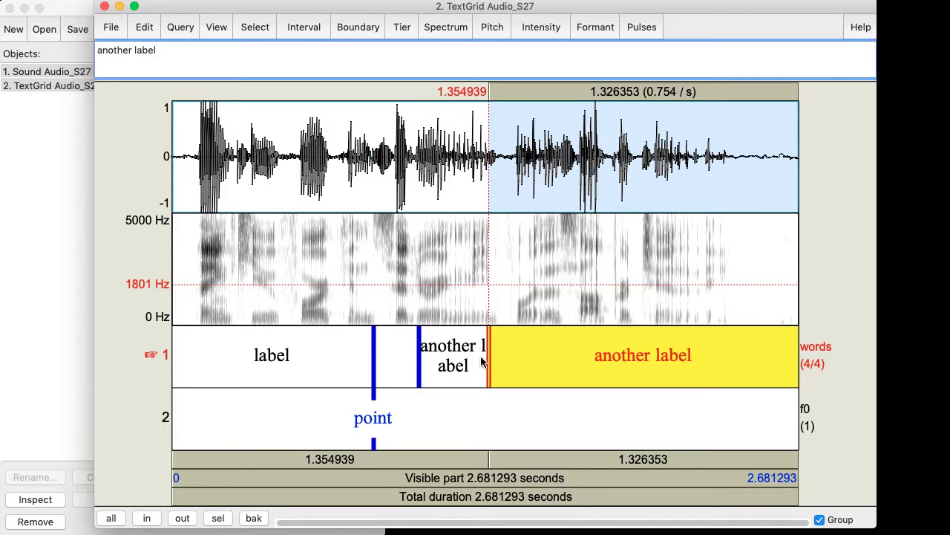
{"action": "left_click", "coordinate": [437, 362]}
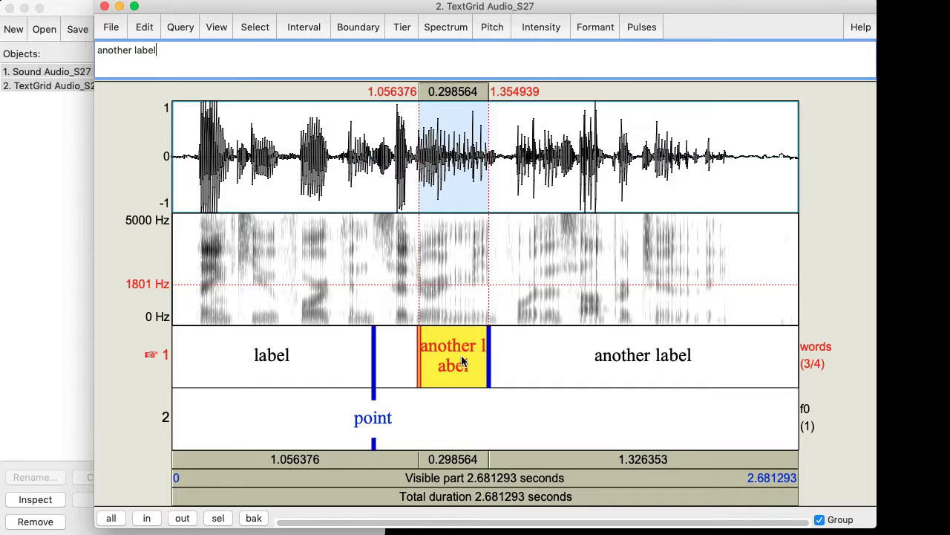
{"action": "triple_click", "coordinate": [144, 51]}
{"action": "key", "text": "BackSpace"}
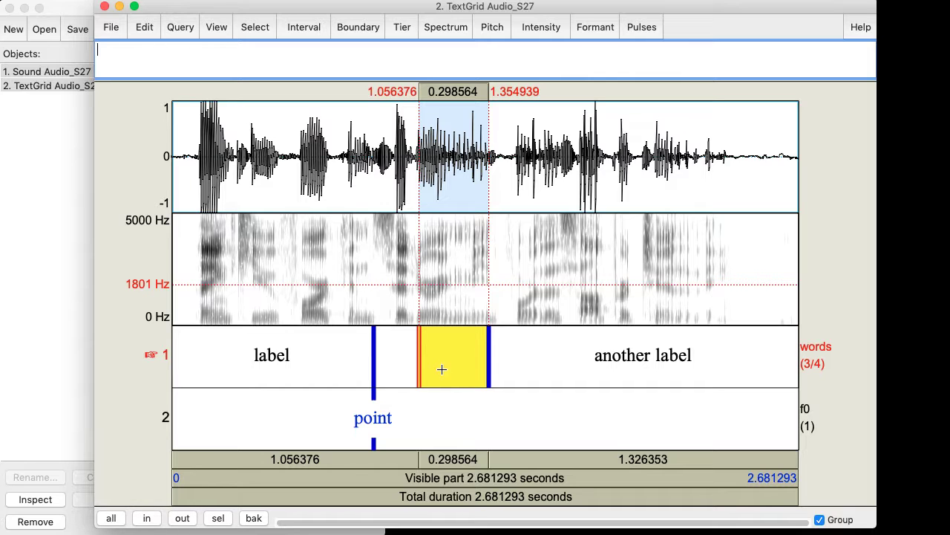
Add words-tier boundaries at 1.459754 and 1.669384 s inside the final 'another label' stretch
{"action": "left_click", "coordinate": [520, 269]}
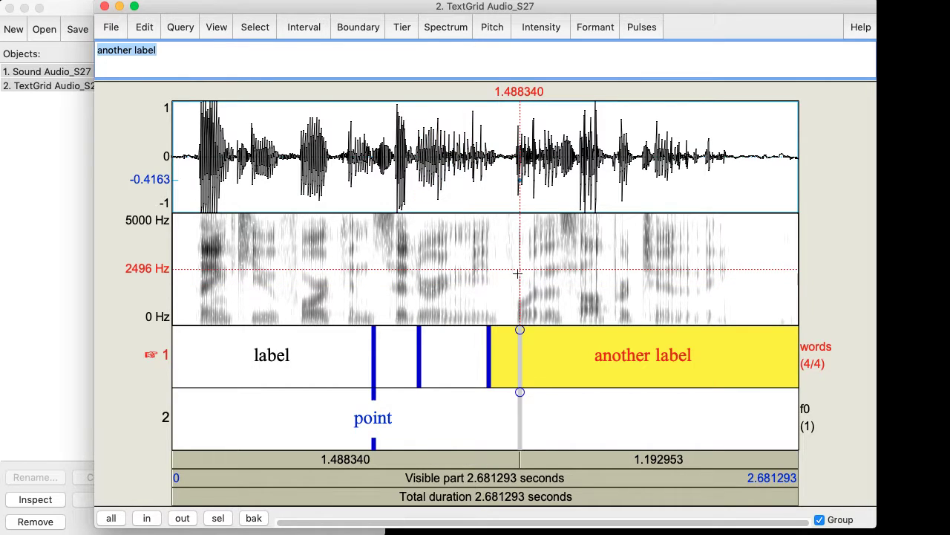
{"action": "left_click_drag", "start_coordinate": [547, 185], "coordinate": [572, 192]}
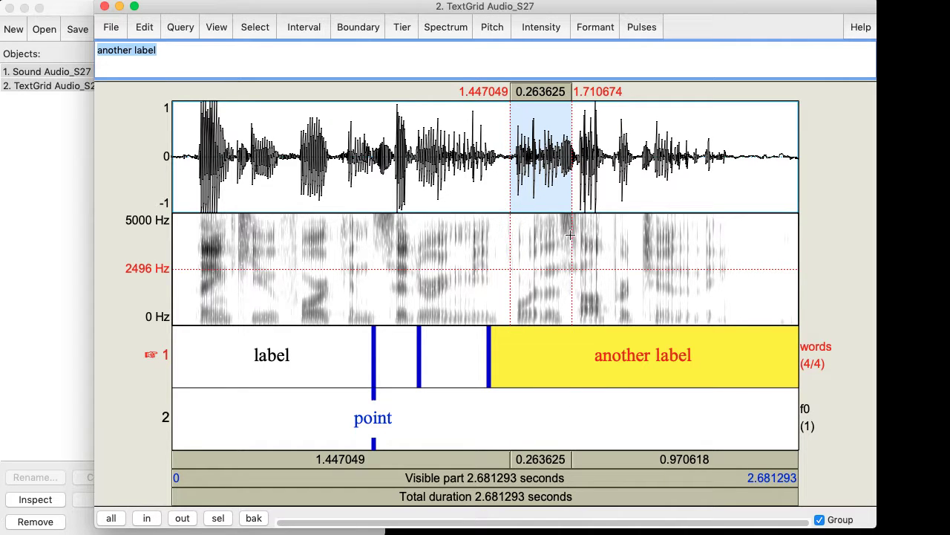
{"action": "left_click_drag", "start_coordinate": [513, 171], "coordinate": [660, 200]}
{"action": "key", "text": "Return"}
{"action": "key", "text": "Return"}
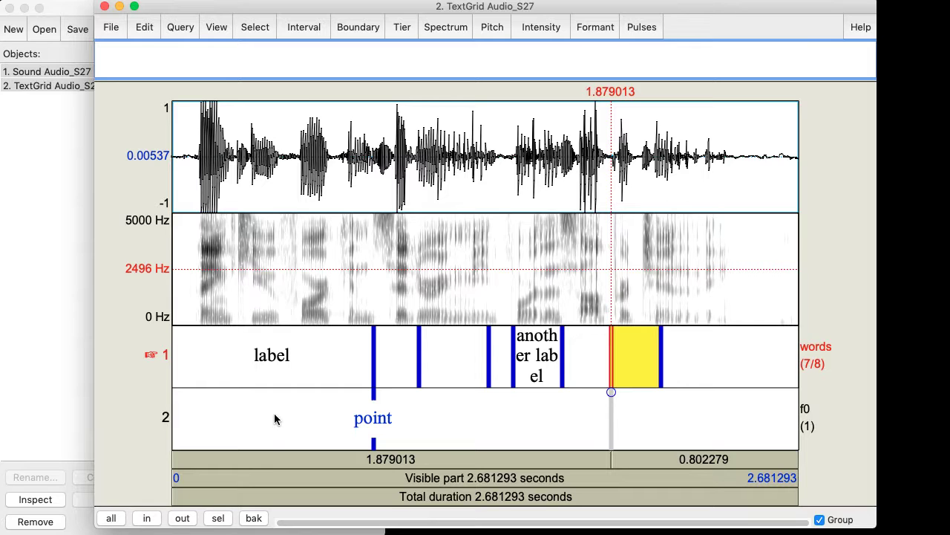
Add an f0-tier point at 0.325848 s labelled 'point1'
{"action": "left_click", "coordinate": [288, 172]}
{"action": "left_click", "coordinate": [255, 183]}
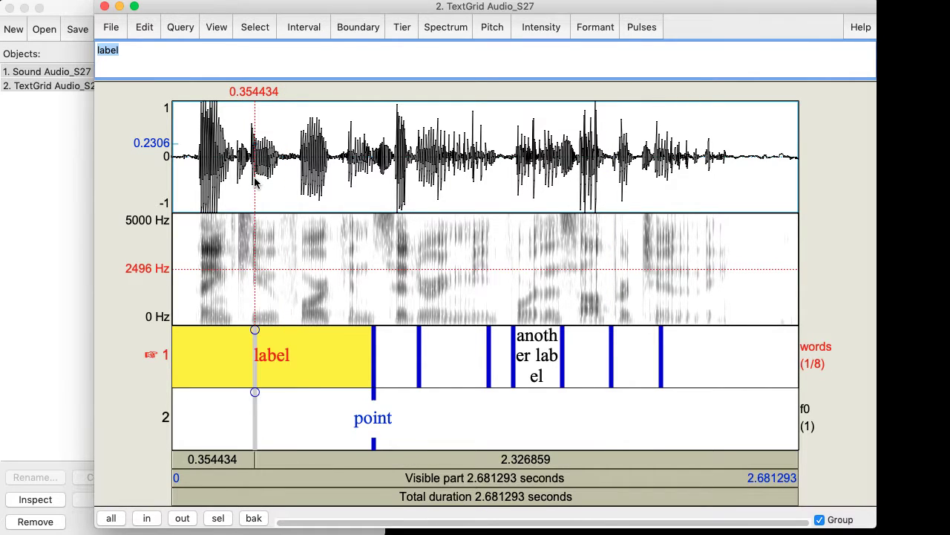
{"action": "left_click_drag", "start_coordinate": [249, 171], "coordinate": [335, 178]}
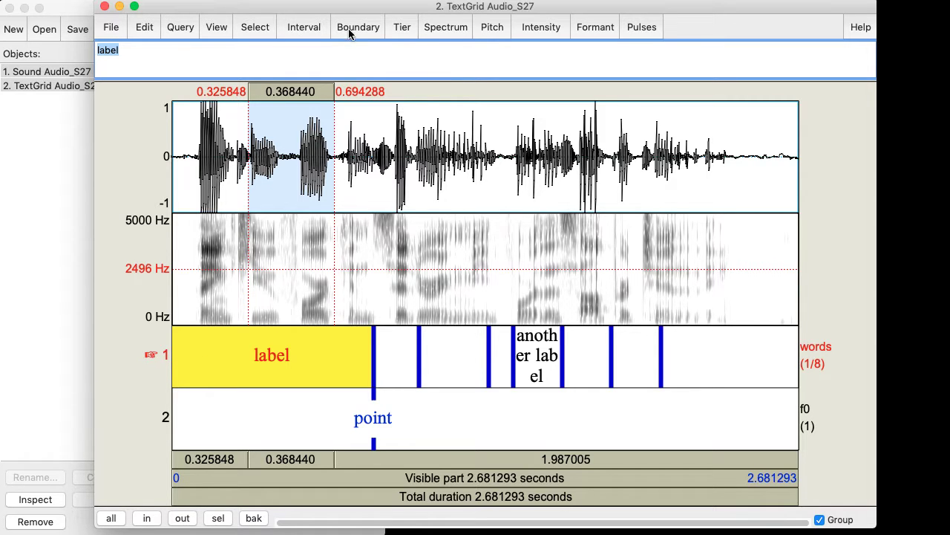
{"action": "left_click", "coordinate": [312, 30]}
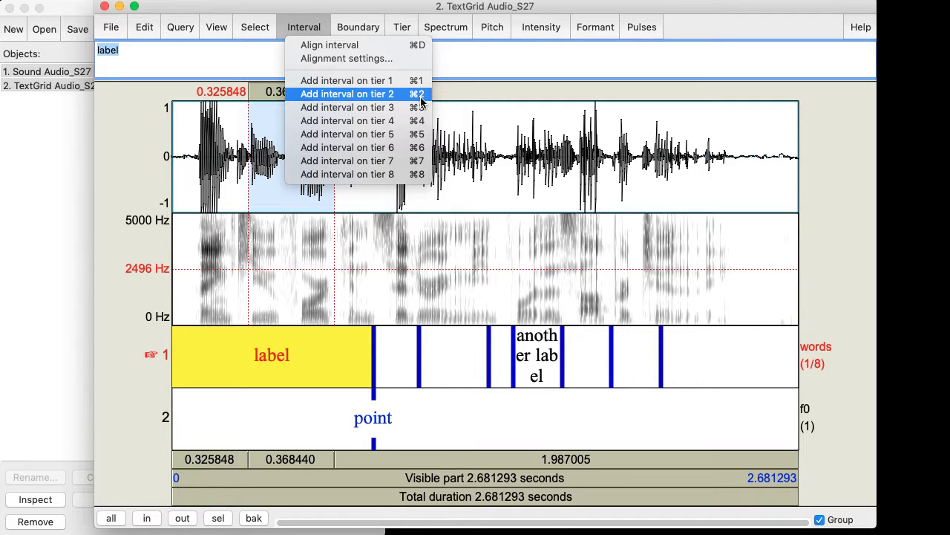
{"action": "left_click", "coordinate": [247, 197]}
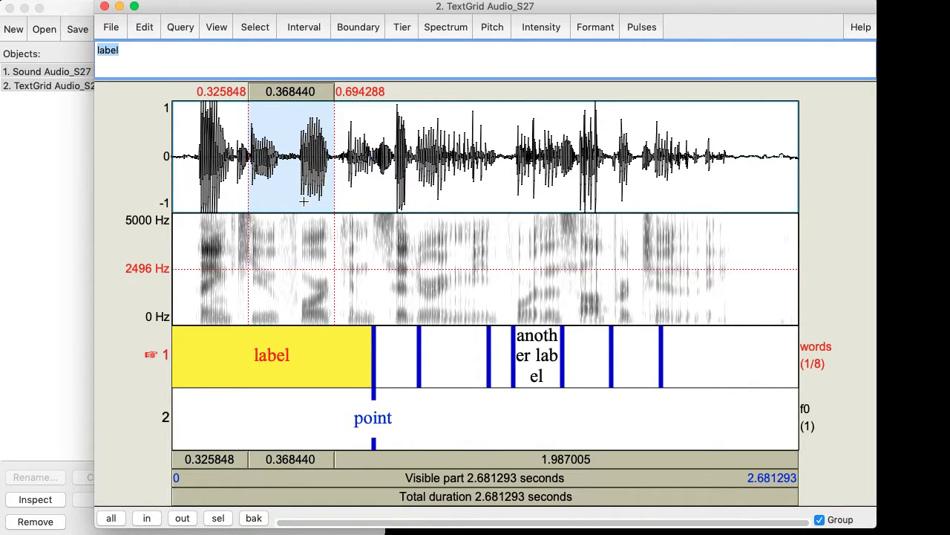
{"action": "key", "text": "super+F2"}
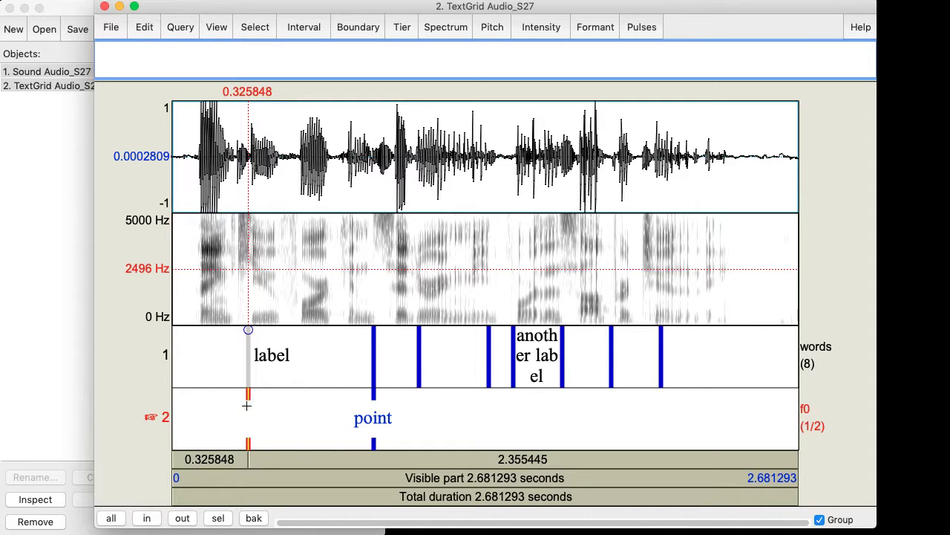
{"action": "type", "text": "point1"}
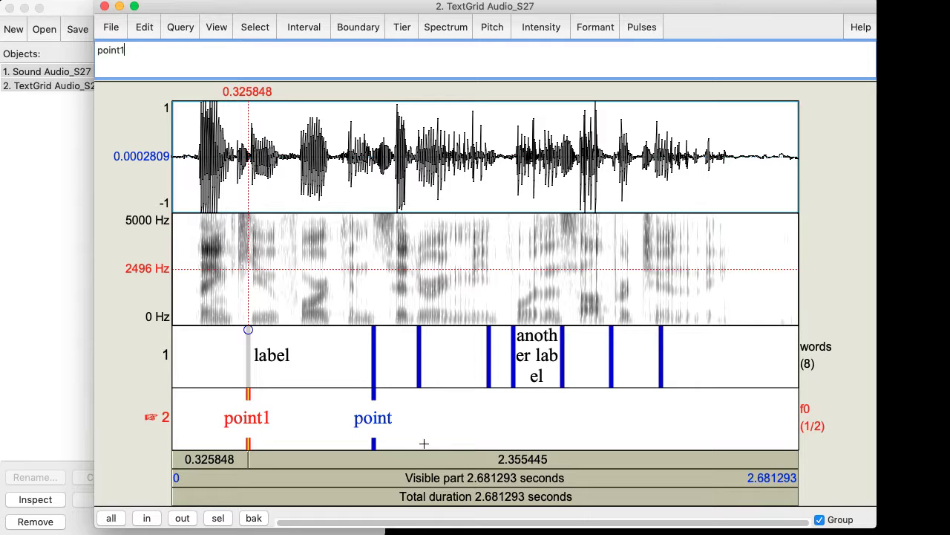
{"action": "left_click", "coordinate": [326, 353]}
Remove the words-tier boundary at 0.862627 s, merging that stretch into 'label'
{"action": "key", "text": "alt+Right"}
{"action": "key", "text": "alt+Right"}
{"action": "key", "text": "alt+Right"}
{"action": "key", "text": "alt+Left"}
{"action": "key", "text": "alt+Left"}
{"action": "key", "text": "alt+Left"}
{"action": "key", "text": "alt+Right"}
{"action": "key", "text": "alt+Right"}
{"action": "key", "text": "alt+Right"}
{"action": "key", "text": "alt+Left"}
{"action": "key", "text": "alt+Left"}
{"action": "key", "text": "alt+Left"}
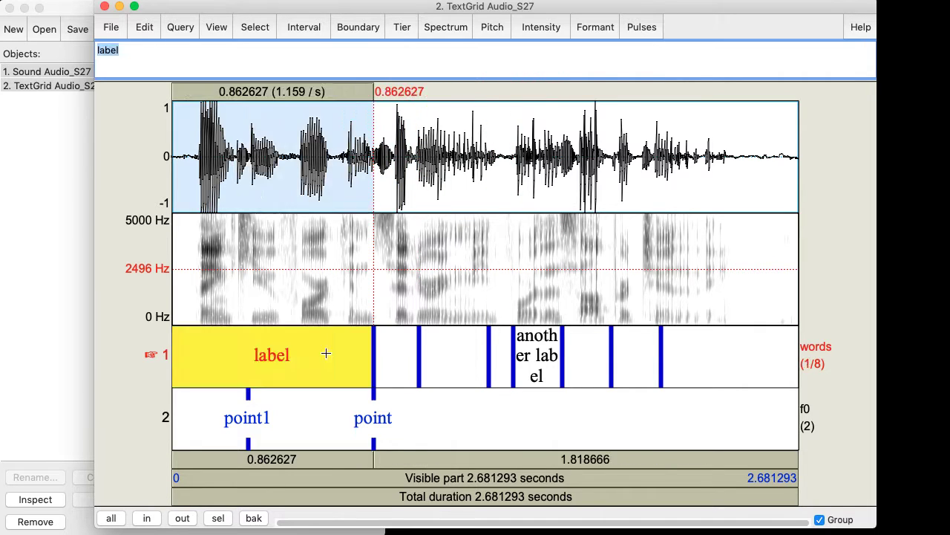
{"action": "key", "text": "alt+Right"}
{"action": "key", "text": "alt+Left"}
{"action": "key", "text": "alt+Right"}
{"action": "key", "text": "alt+Right"}
{"action": "key", "text": "alt+Left"}
{"action": "key", "text": "alt+Right"}
{"action": "key", "text": "alt+Left"}
{"action": "key", "text": "alt+Right"}
{"action": "key", "text": "alt+Left"}
{"action": "key", "text": "alt+Right"}
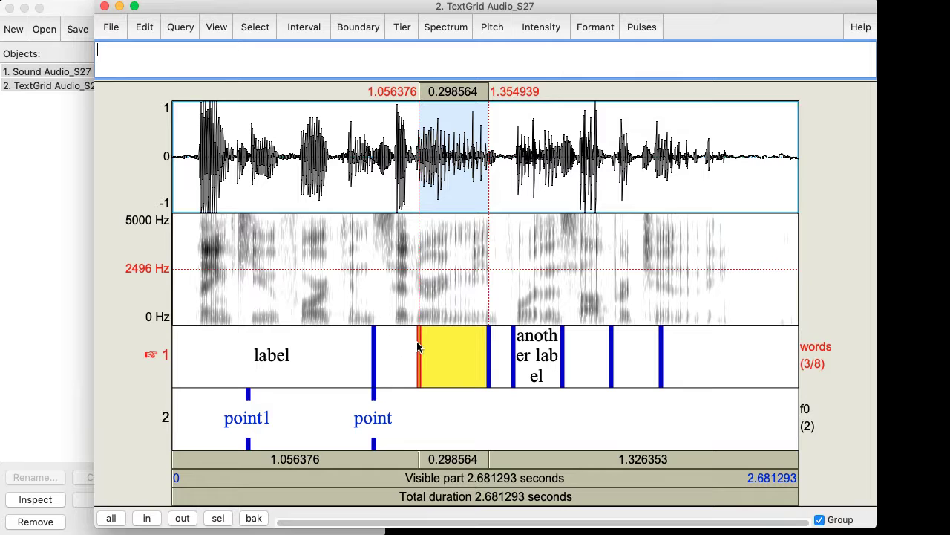
{"action": "key", "text": "alt+Left"}
{"action": "key", "text": "alt+Right"}
{"action": "key", "text": "alt+Left"}
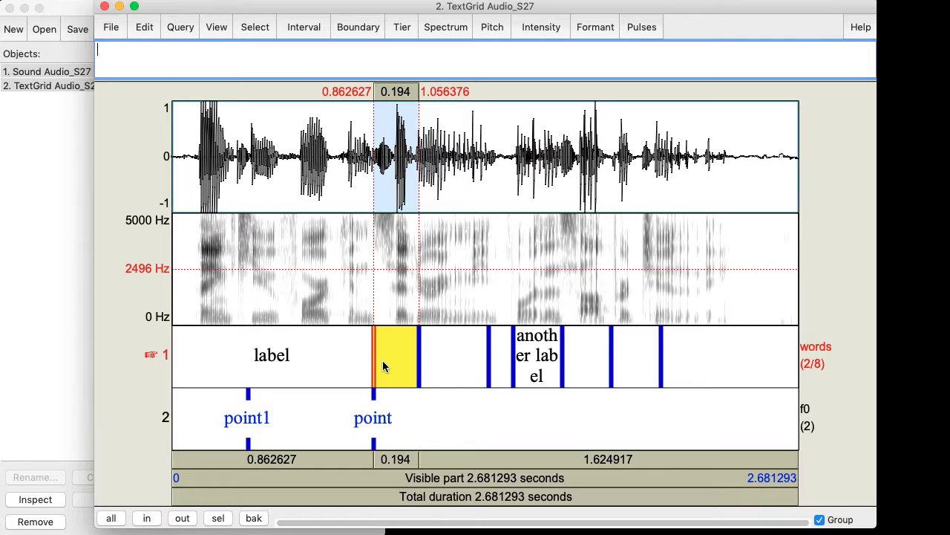
{"action": "key", "text": "alt+BackSpace"}
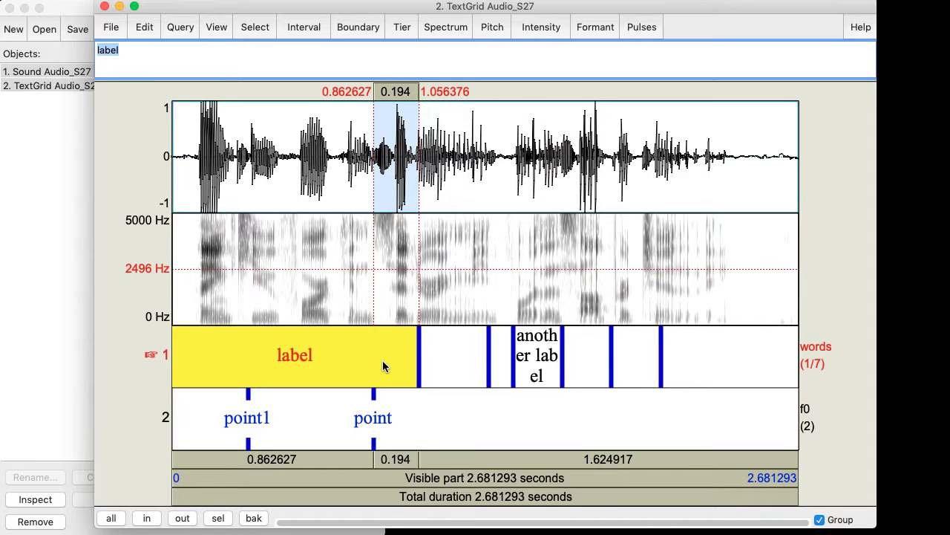
Delete the original f0 point 'point' at 0.862627 s
{"action": "key", "text": "alt+Right"}
{"action": "key", "text": "alt+Right"}
{"action": "key", "text": "alt+Right"}
{"action": "key", "text": "alt+Right"}
{"action": "key", "text": "alt+Right"}
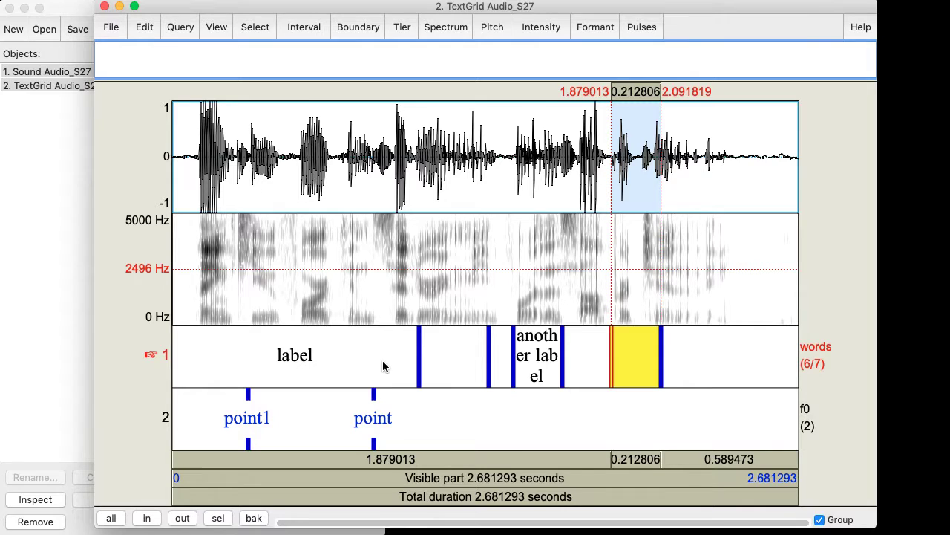
{"action": "key", "text": "alt+Left"}
{"action": "key", "text": "alt+Left"}
{"action": "key", "text": "alt+Right"}
{"action": "key", "text": "alt+Right"}
{"action": "key", "text": "alt+Right"}
{"action": "key", "text": "alt+Left"}
{"action": "key", "text": "alt+Left"}
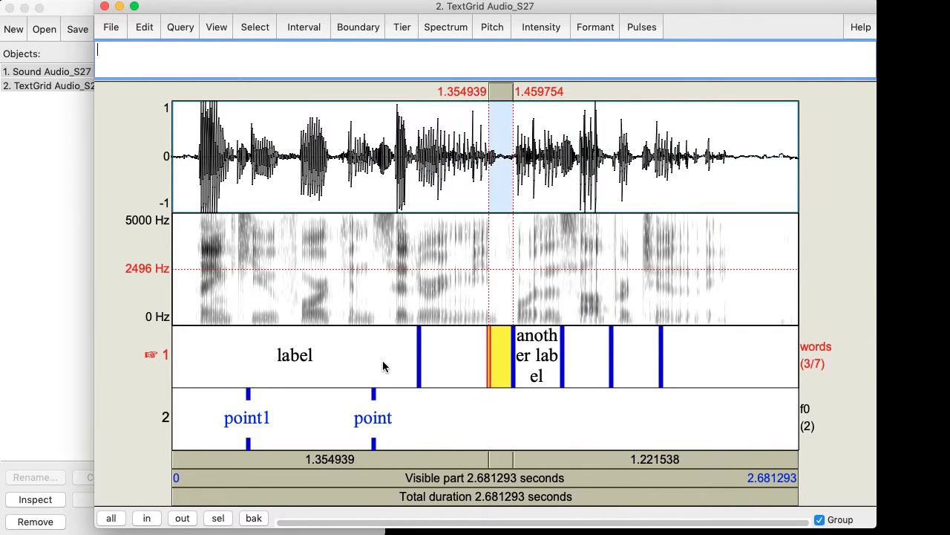
{"action": "key", "text": "alt+Left"}
{"action": "key", "text": "alt+Left"}
{"action": "key", "text": "alt+Left"}
{"action": "key", "text": "alt+Down"}
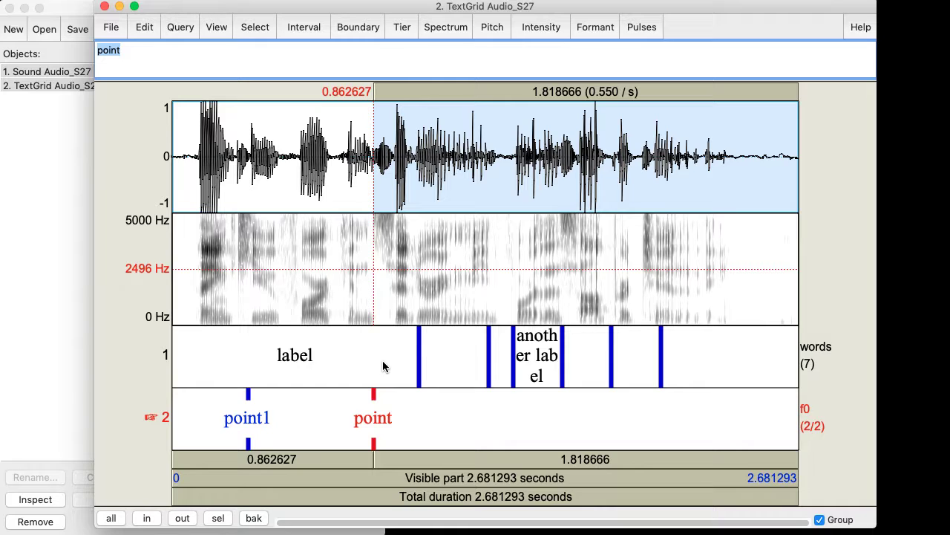
{"action": "key", "text": "alt+BackSpace"}
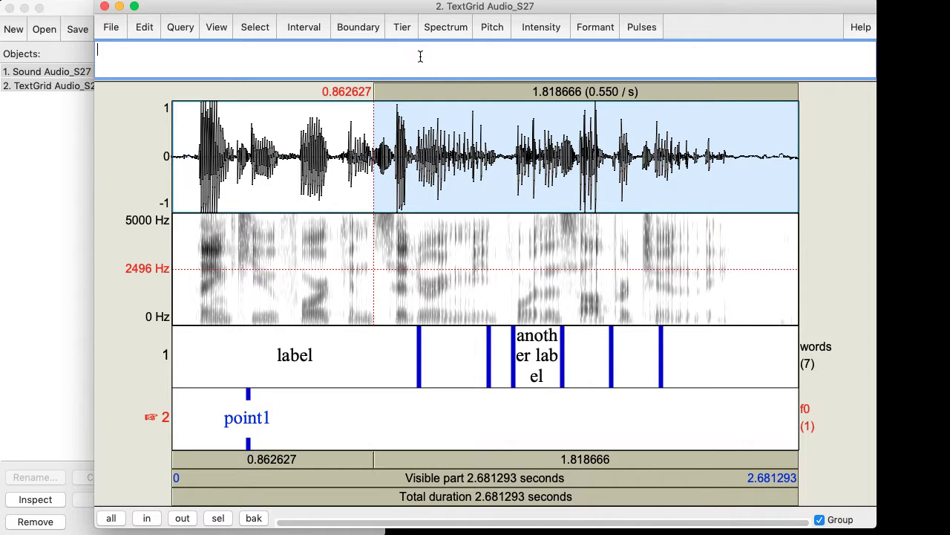
Label the empty words intervals after 'label' as blah, dsfs, dsfsd and fdsd
{"action": "left_click", "coordinate": [403, 27]}
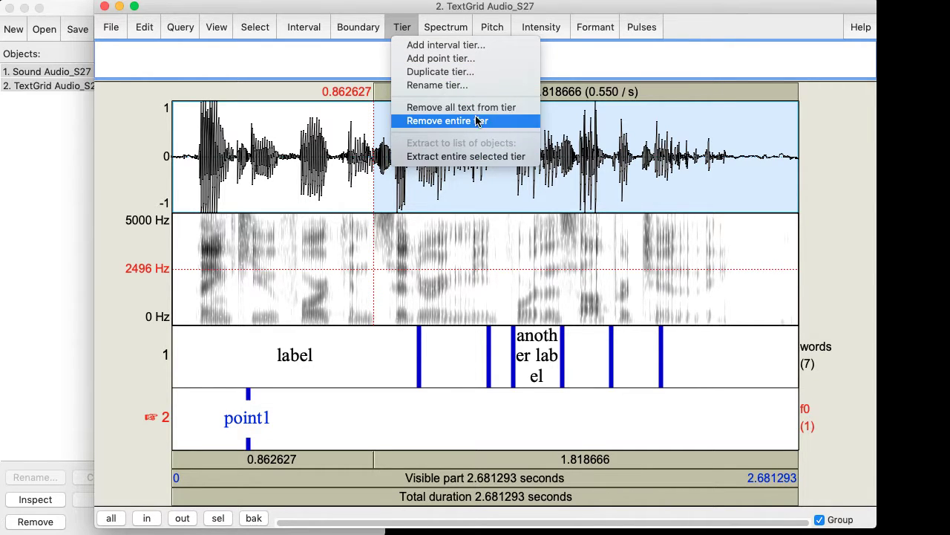
{"action": "left_click", "coordinate": [451, 410]}
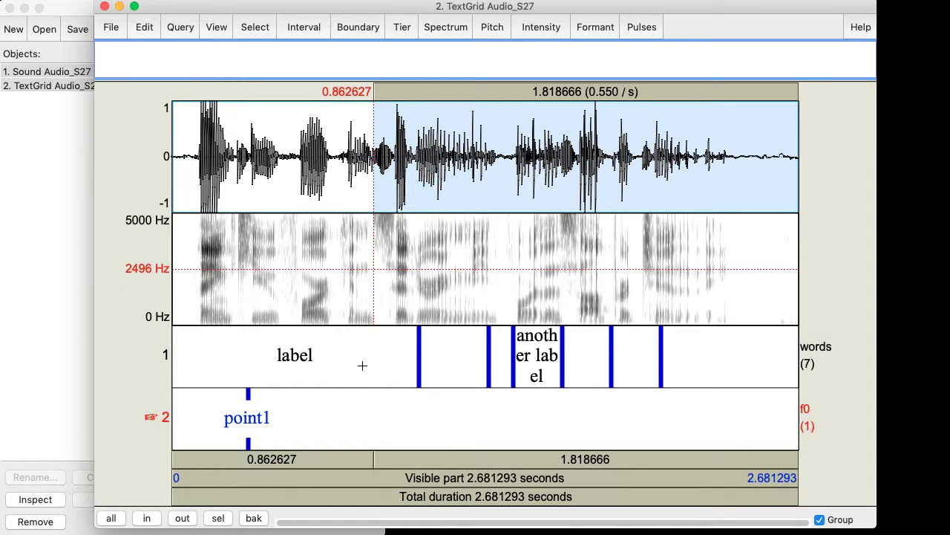
{"action": "left_click", "coordinate": [457, 352]}
{"action": "type", "text": "blah"}
{"action": "key", "text": "alt+Right"}
{"action": "type", "text": "dsfs"}
{"action": "key", "text": "alt+Right"}
{"action": "key", "text": "alt+Right"}
{"action": "type", "text": "dsfsd"}
{"action": "key", "text": "alt+Right"}
{"action": "type", "text": "fdsd"}
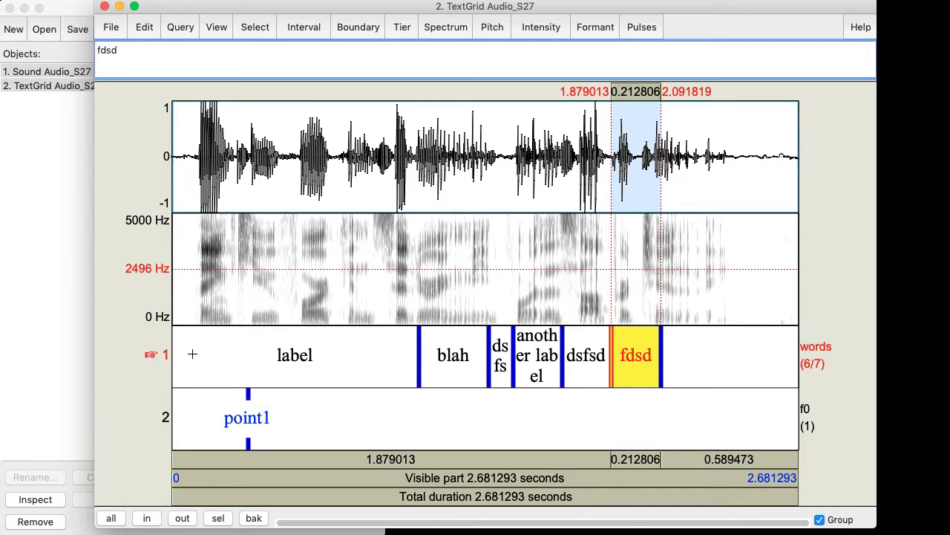
Clear all words-tier text with Remove all text from tier, then focus the f0 tier
{"action": "left_click", "coordinate": [404, 26]}
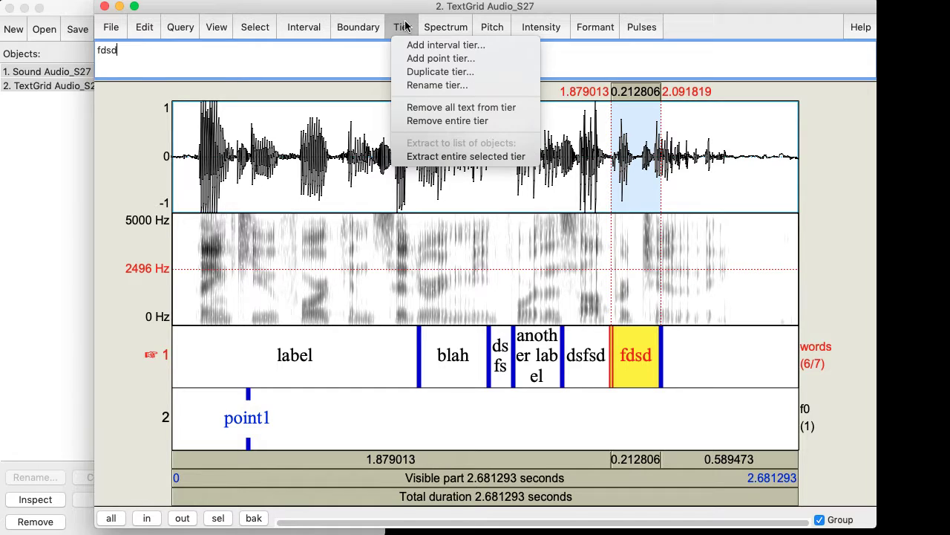
{"action": "left_click", "coordinate": [519, 107]}
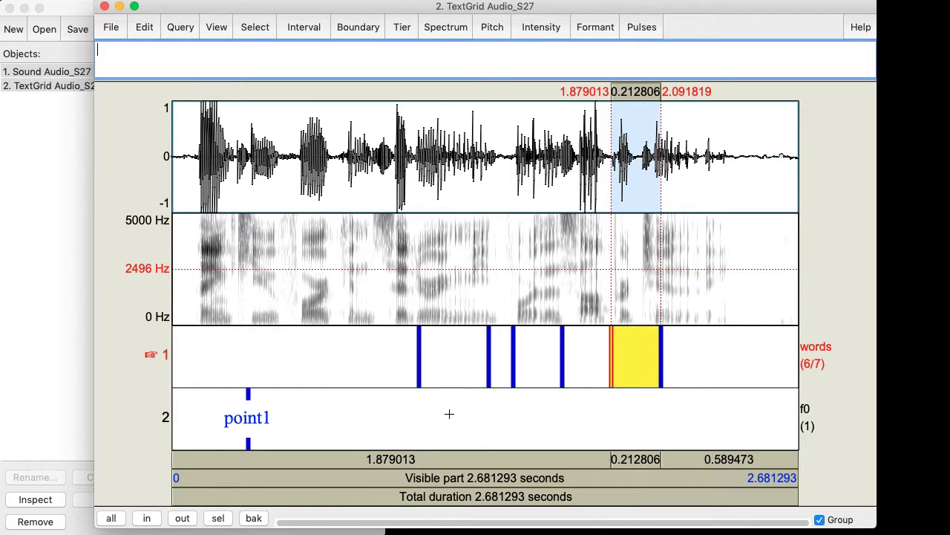
{"action": "key", "text": "alt+Down"}
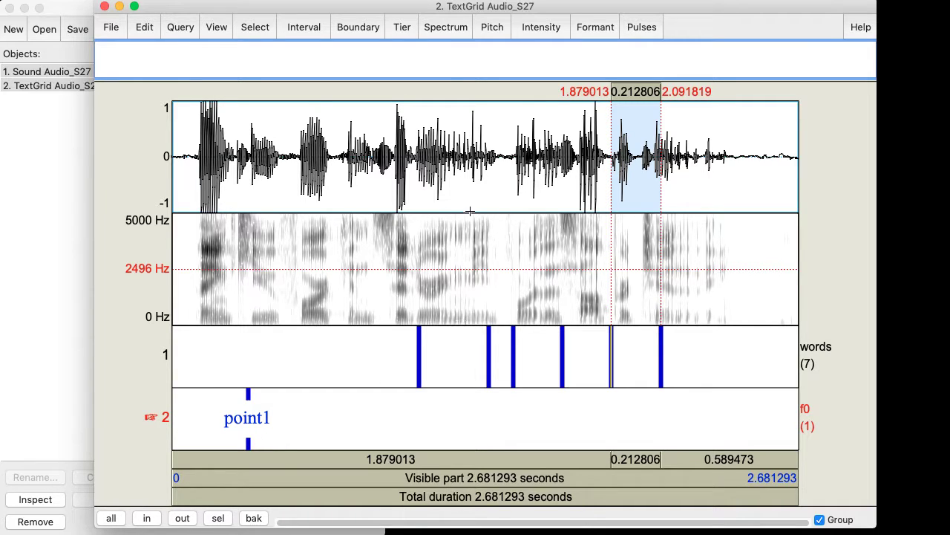
Delete the whole f0 point tier using Tier > Remove entire tier
{"action": "left_click", "coordinate": [403, 27]}
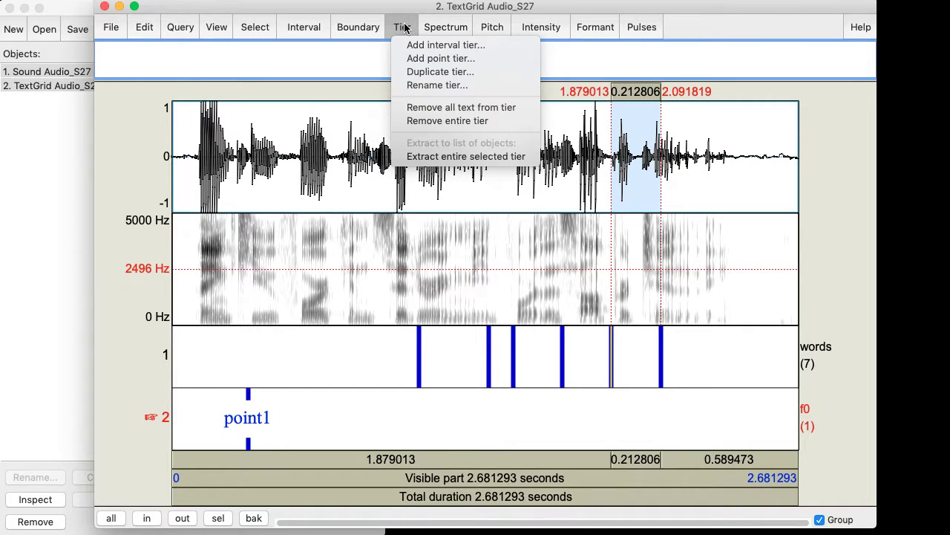
{"action": "left_click", "coordinate": [456, 121]}
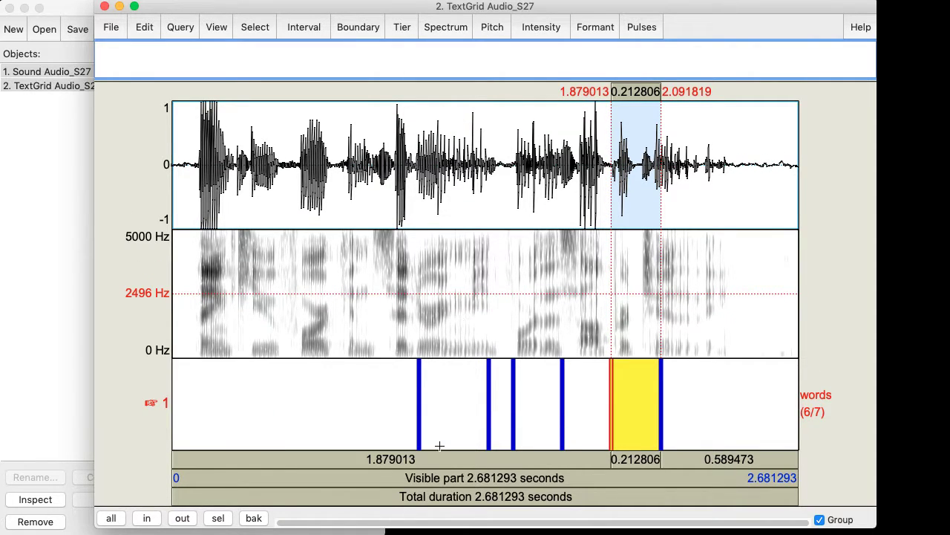
Rename the 'words' interval tier to 'segments' with Tier > Rename tier
{"action": "left_click", "coordinate": [456, 28]}
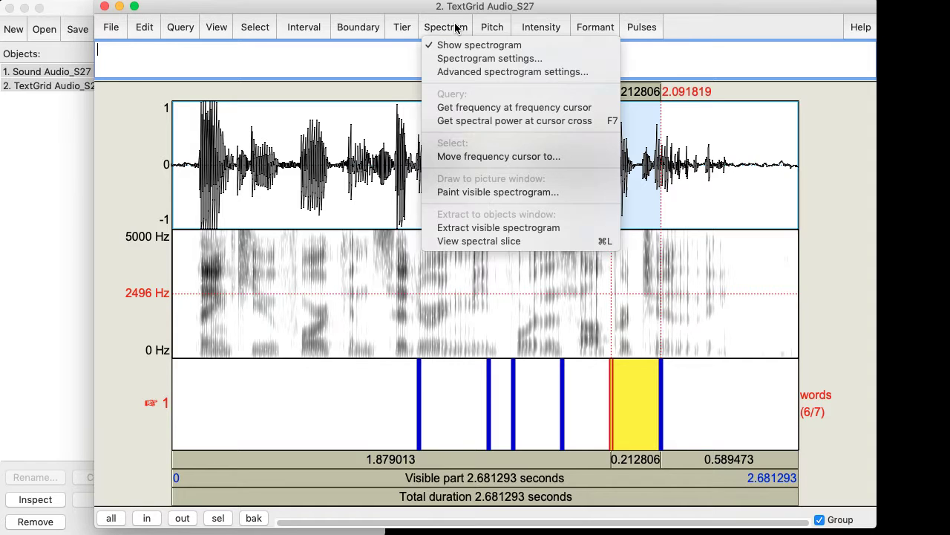
{"action": "left_click", "coordinate": [396, 29]}
{"action": "left_click", "coordinate": [400, 28]}
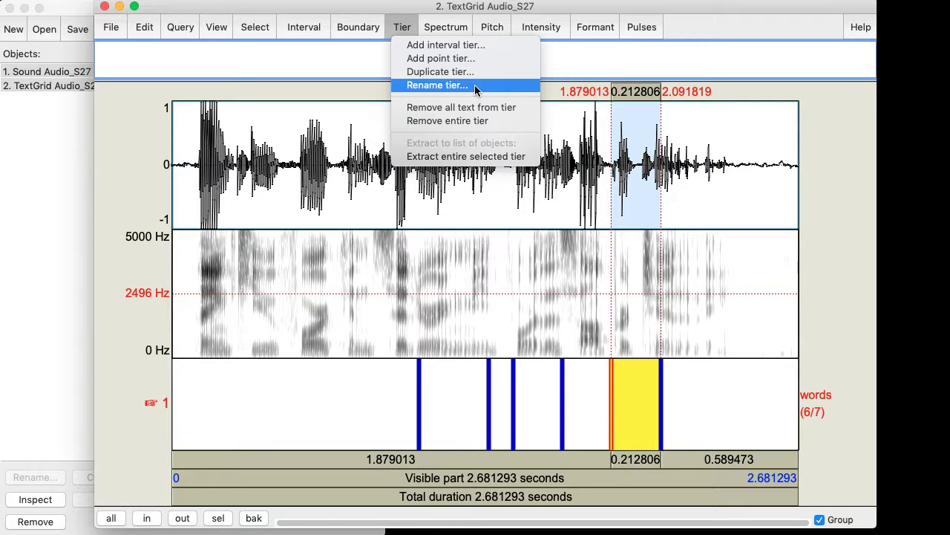
{"action": "left_click", "coordinate": [297, 426]}
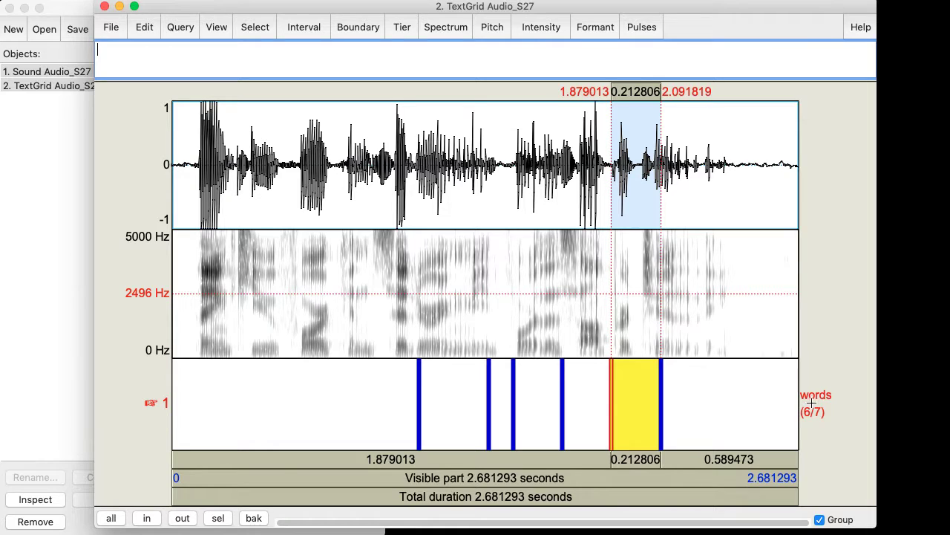
{"action": "left_click", "coordinate": [401, 27]}
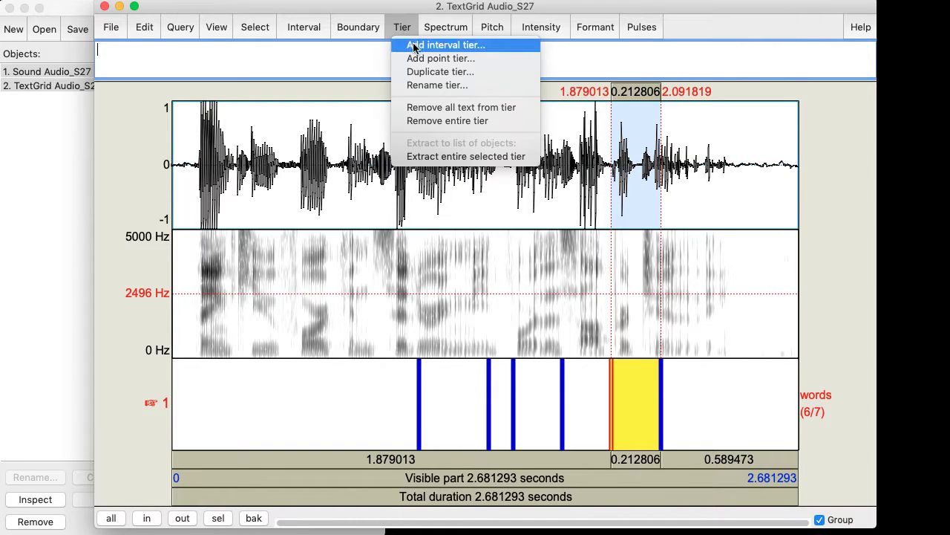
{"action": "left_click", "coordinate": [437, 85]}
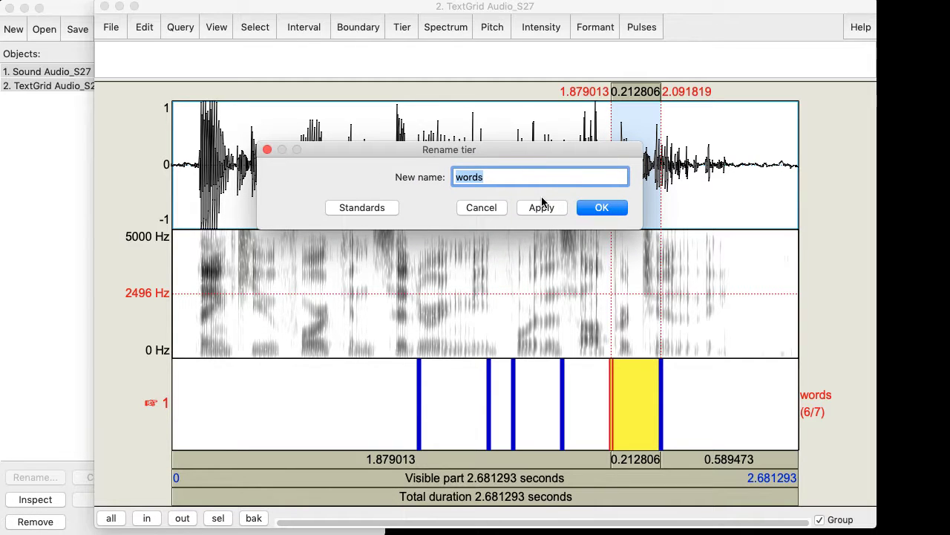
{"action": "type", "text": "segment"}
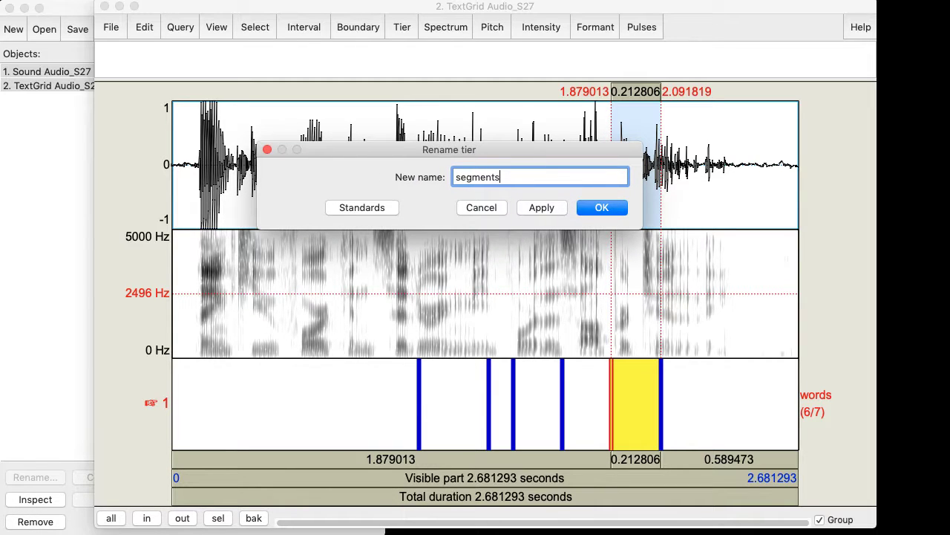
{"action": "type", "text": "s"}
{"action": "left_click", "coordinate": [601, 207]}
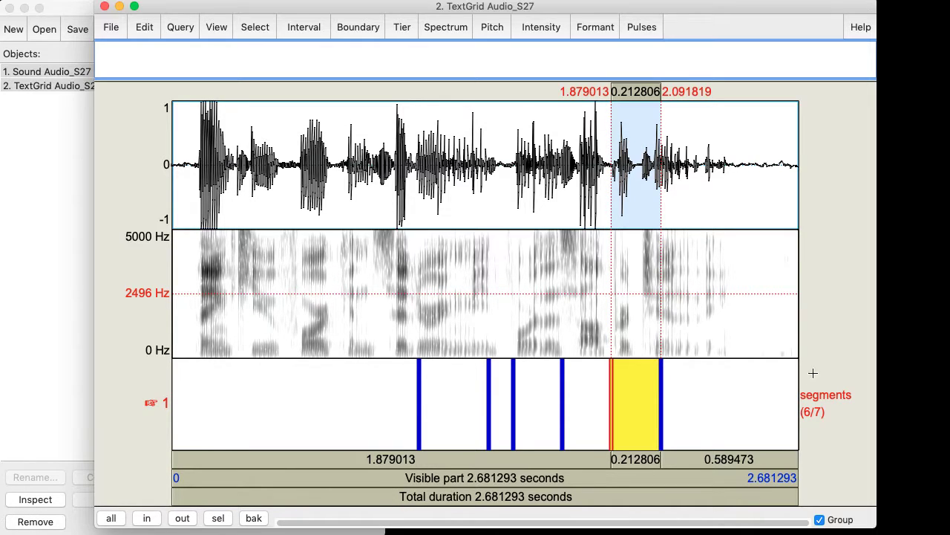
{"action": "left_click", "coordinate": [402, 27]}
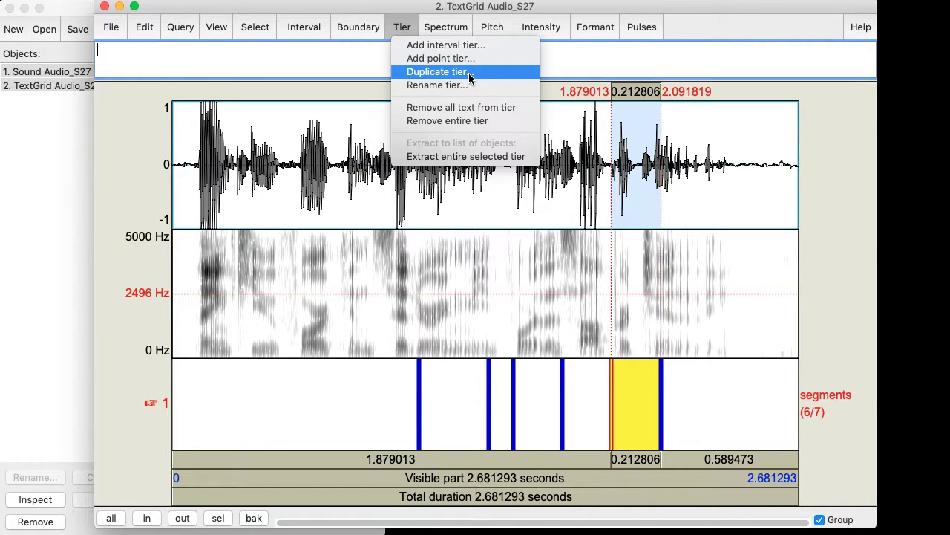
Type labels 'label1', '2', '3', '4', '5', '6' into the first six segments intervals
{"action": "left_click", "coordinate": [450, 403]}
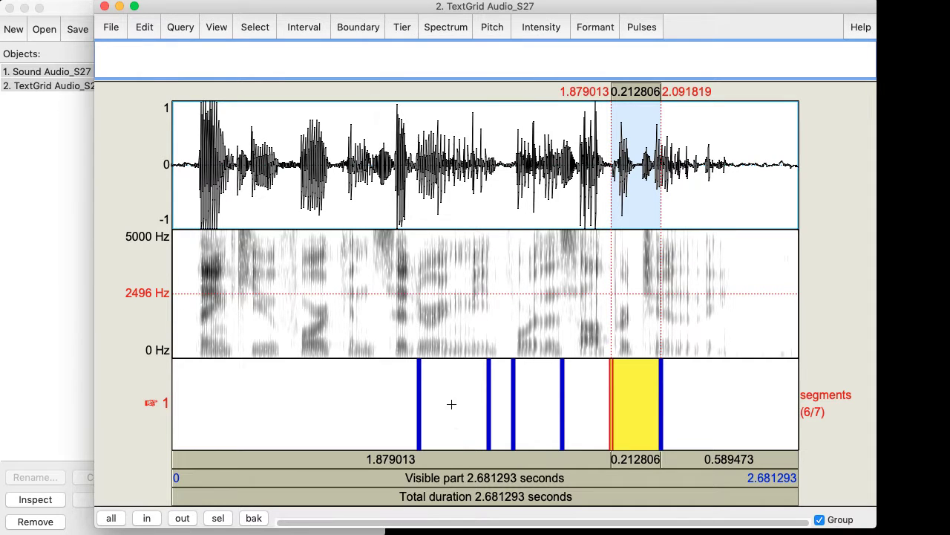
{"action": "left_click", "coordinate": [451, 407]}
{"action": "key", "text": "alt+Left"}
{"action": "type", "text": "label1"}
{"action": "key", "text": "alt+Right"}
{"action": "type", "text": "2"}
{"action": "key", "text": "alt+Right"}
{"action": "type", "text": "3"}
{"action": "key", "text": "alt+Right"}
{"action": "type", "text": "4"}
{"action": "key", "text": "alt+Right"}
{"action": "type", "text": "5"}
{"action": "key", "text": "alt+Right"}
{"action": "type", "text": "6"}
{"action": "left_click", "coordinate": [459, 407]}
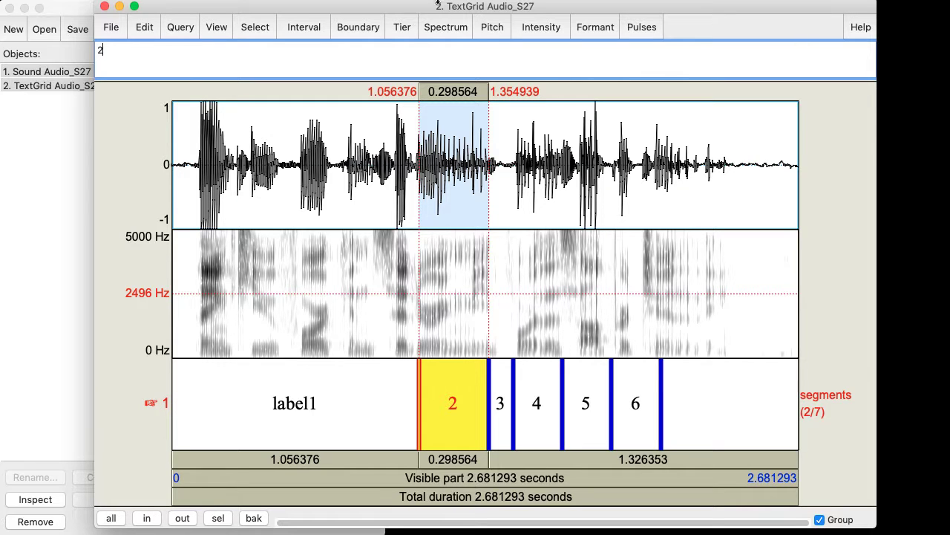
Duplicate the segments tier as a new tier named 'english' placed below it
{"action": "left_click", "coordinate": [407, 29]}
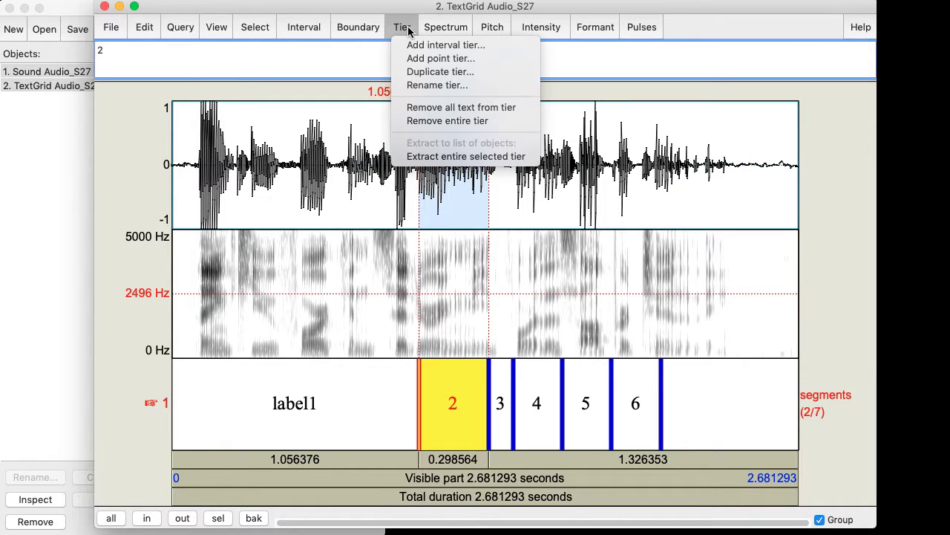
{"action": "left_click", "coordinate": [430, 73]}
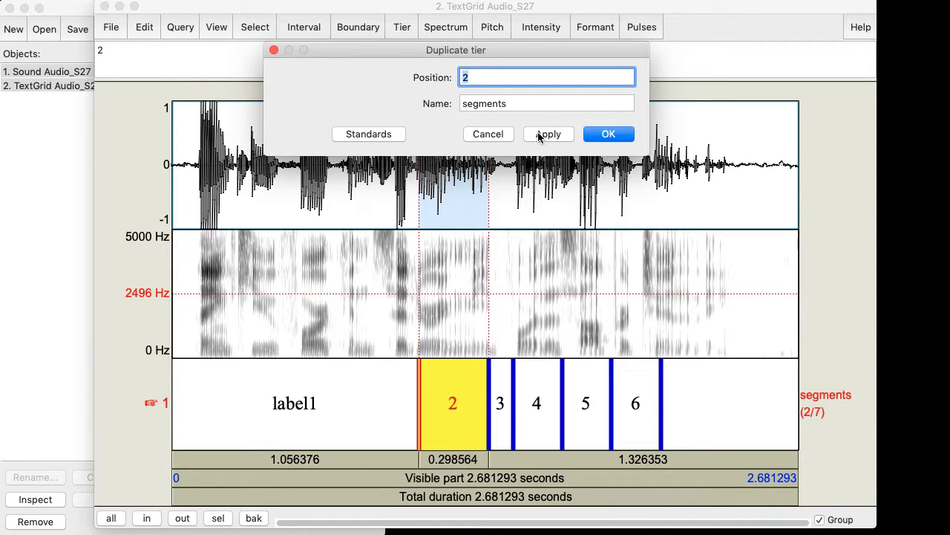
{"action": "key", "text": "Tab"}
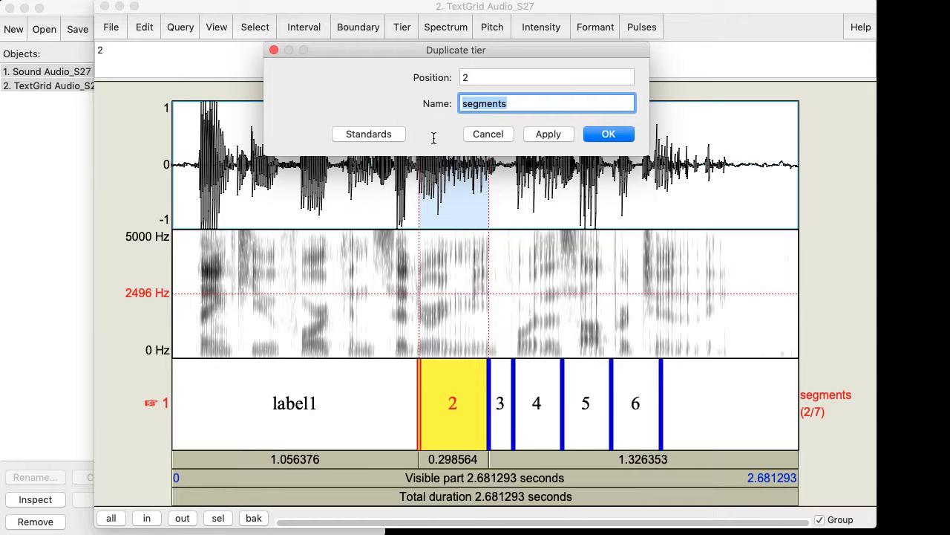
{"action": "type", "text": "english"}
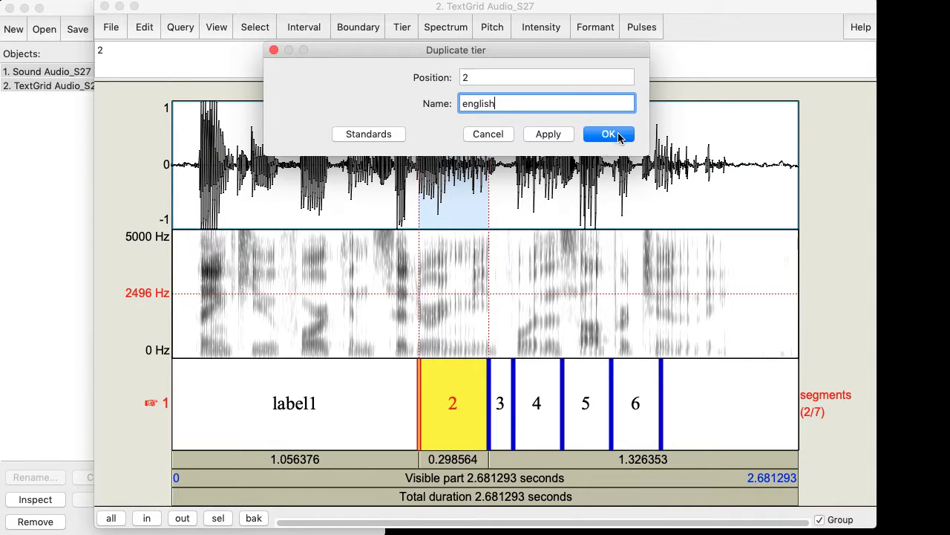
{"action": "left_click", "coordinate": [609, 134]}
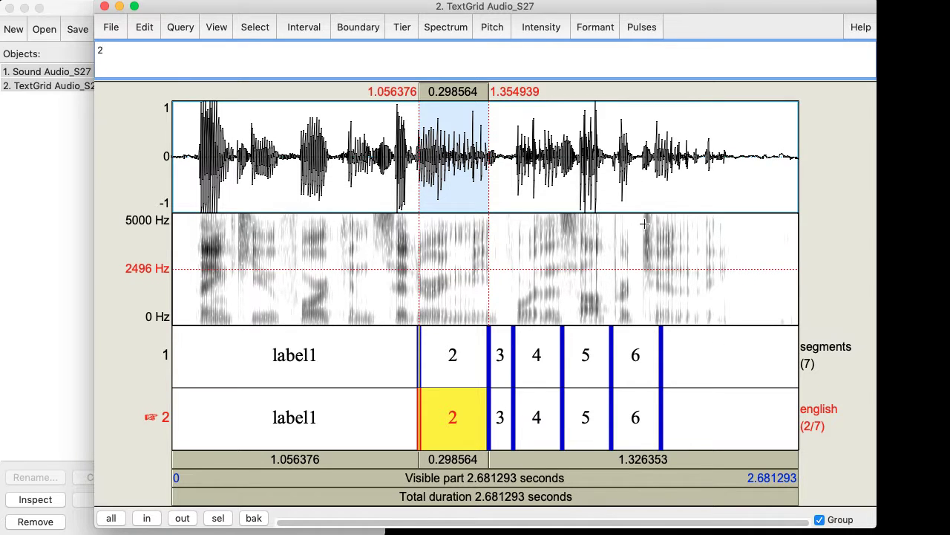
Relabel the first interval of the segments tier from 'label1' to 'liona'
{"action": "left_click", "coordinate": [392, 428]}
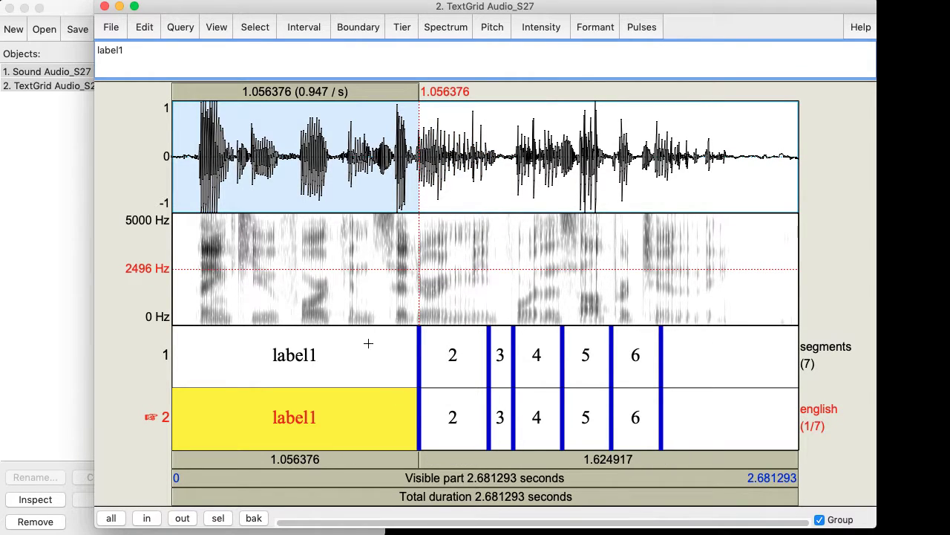
{"action": "left_click", "coordinate": [410, 411]}
{"action": "left_click", "coordinate": [297, 425]}
{"action": "left_click", "coordinate": [341, 358]}
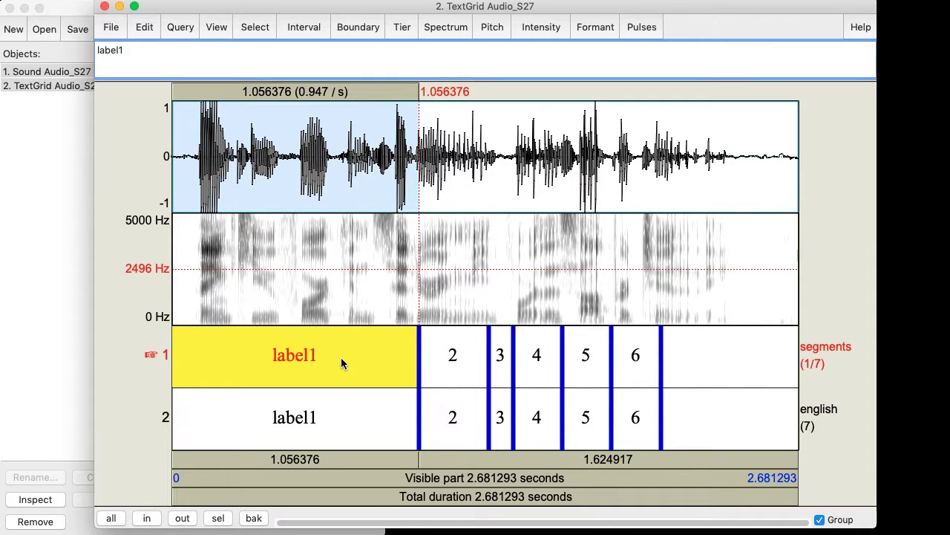
{"action": "type", "text": "lio"}
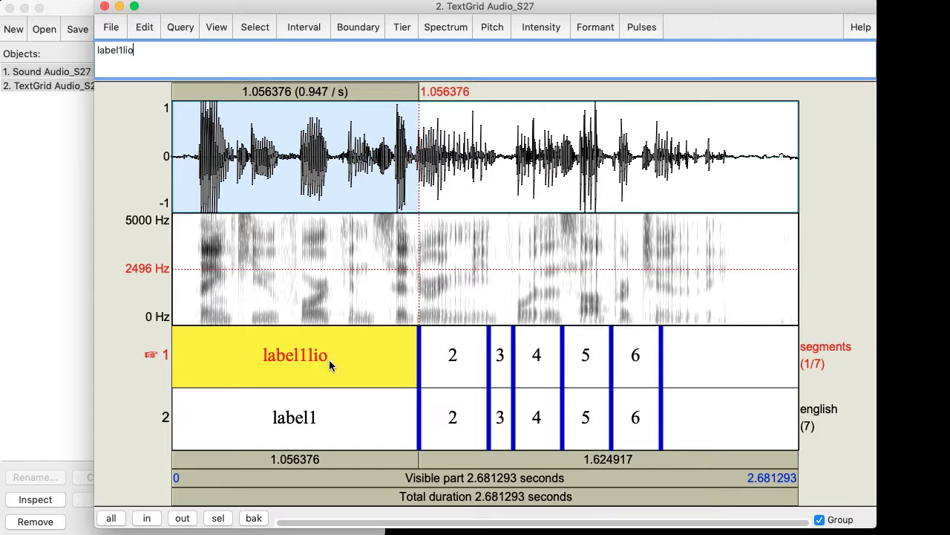
{"action": "key", "text": "BackSpace"}
{"action": "key", "text": "BackSpace"}
{"action": "key", "text": "BackSpace"}
{"action": "key", "text": "BackSpace"}
{"action": "key", "text": "BackSpace"}
{"action": "key", "text": "BackSpace"}
{"action": "key", "text": "BackSpace"}
{"action": "key", "text": "BackSpace"}
{"action": "key", "text": "BackSpace"}
{"action": "type", "text": "liog"}
{"action": "key", "text": "BackSpace"}
{"action": "type", "text": "na"}
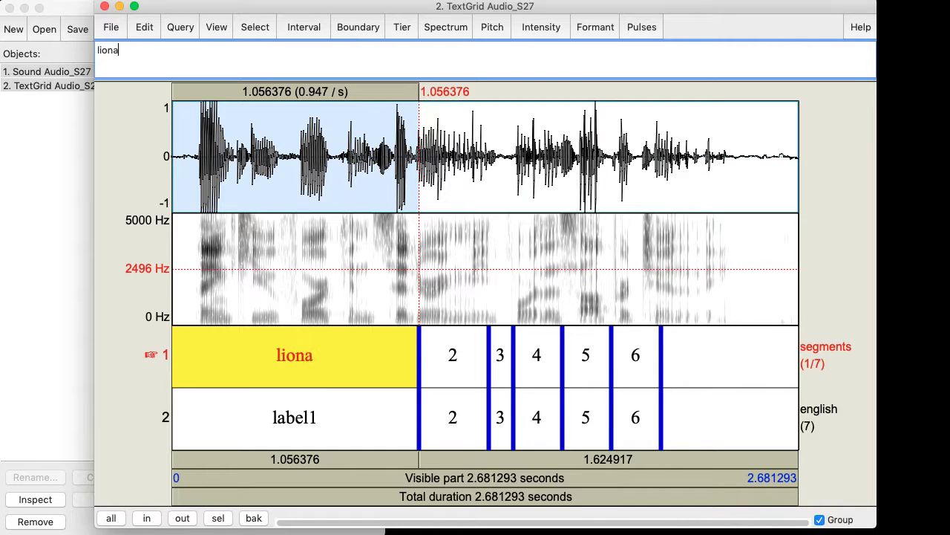
Change the english tier's first interval label to 'lion'
{"action": "left_click", "coordinate": [342, 438]}
{"action": "key", "text": "BackSpace"}
{"action": "key", "text": "BackSpace"}
{"action": "key", "text": "BackSpace"}
{"action": "key", "text": "BackSpace"}
{"action": "key", "text": "BackSpace"}
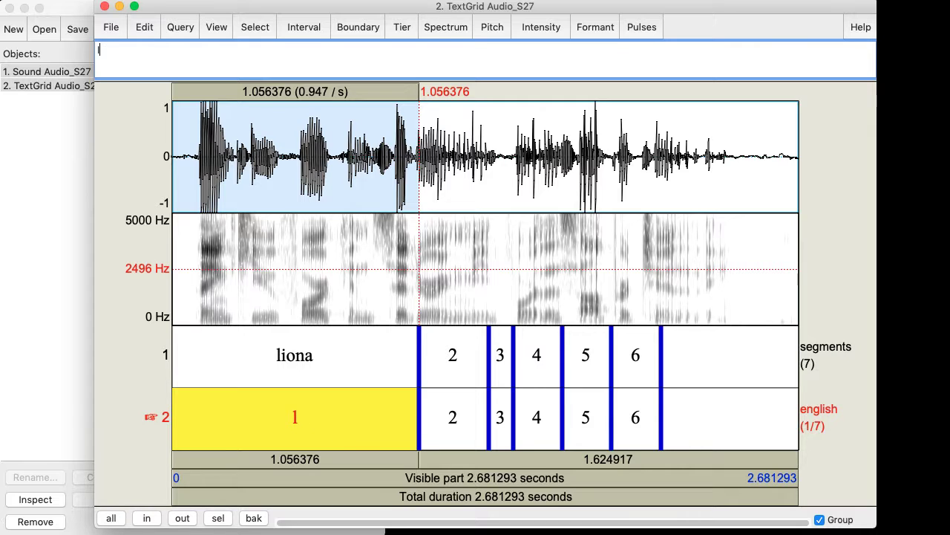
{"action": "type", "text": "iona"}
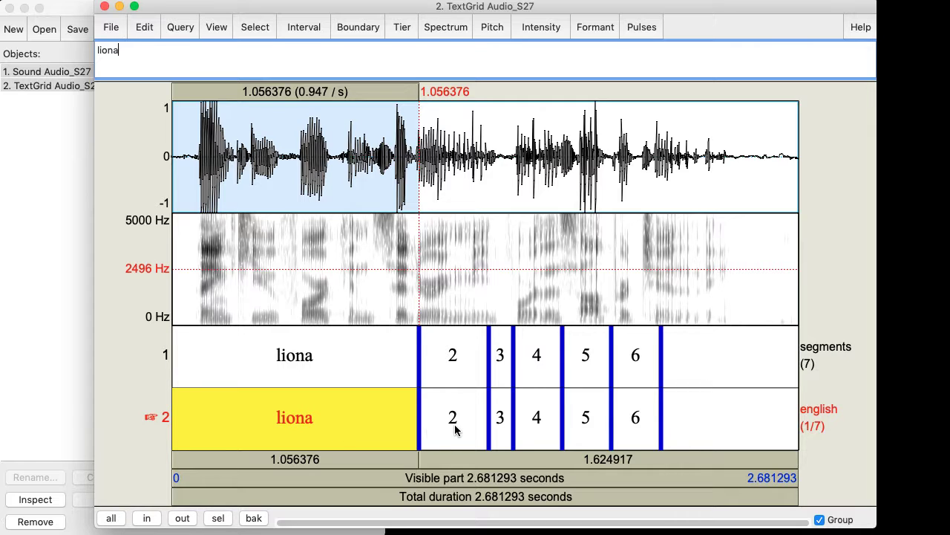
{"action": "key", "text": "BackSpace"}
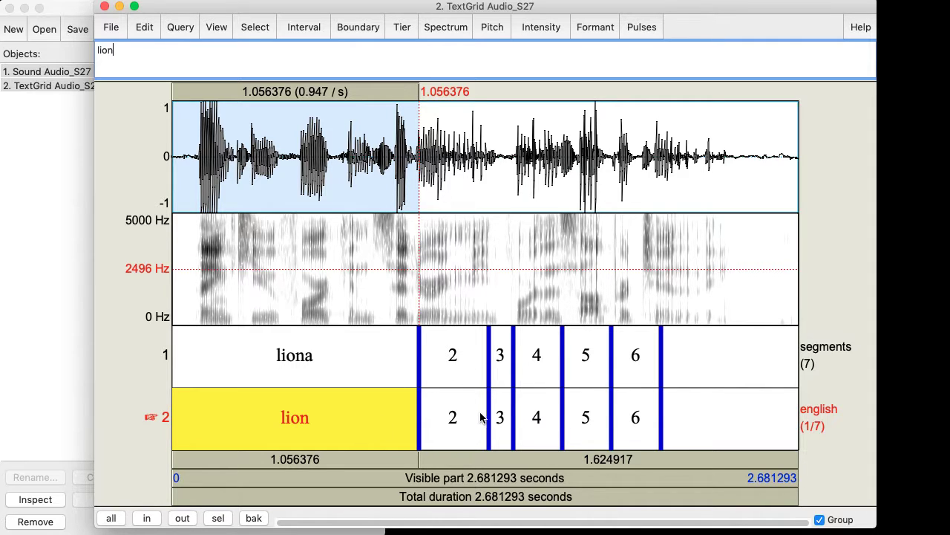
Apply Remove all text from tier to empty the english tier's seven interval labels
{"action": "left_click", "coordinate": [402, 28]}
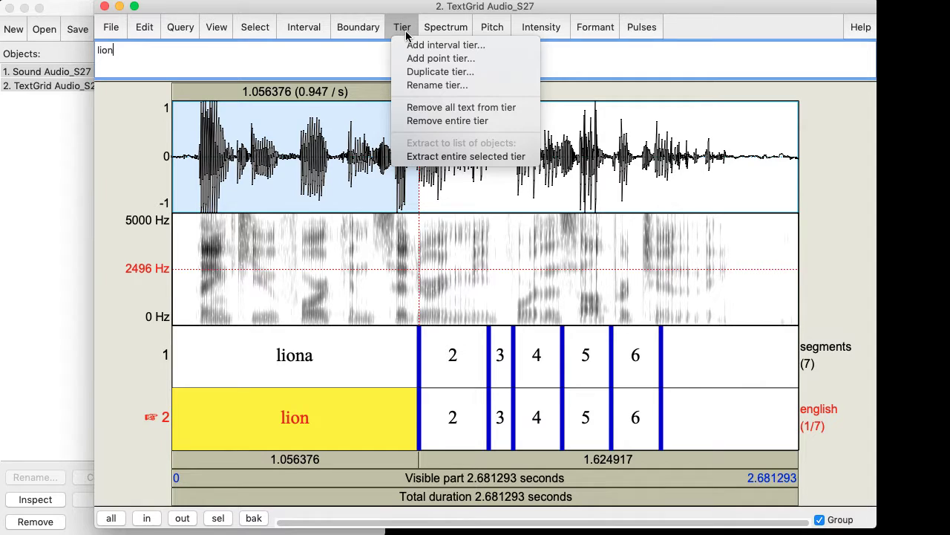
{"action": "left_click", "coordinate": [438, 107]}
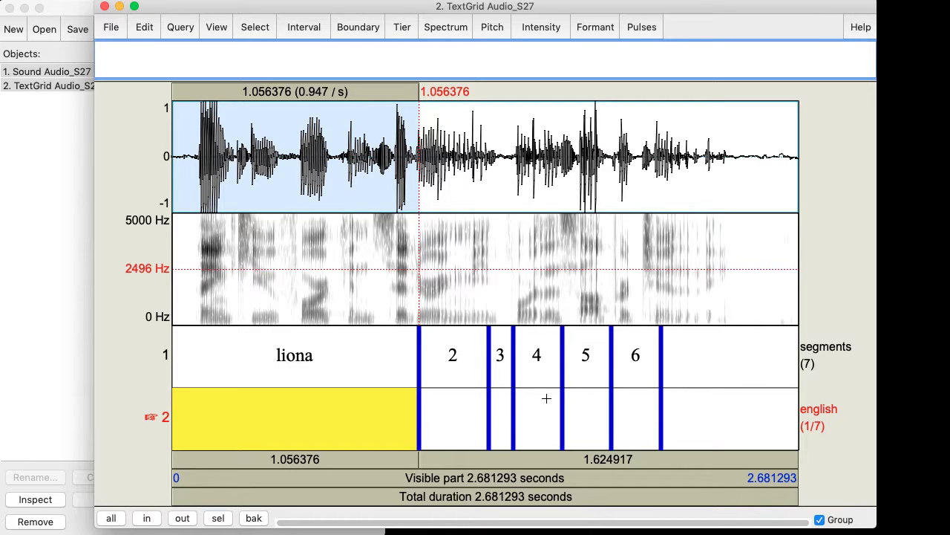
{"action": "left_click", "coordinate": [405, 27]}
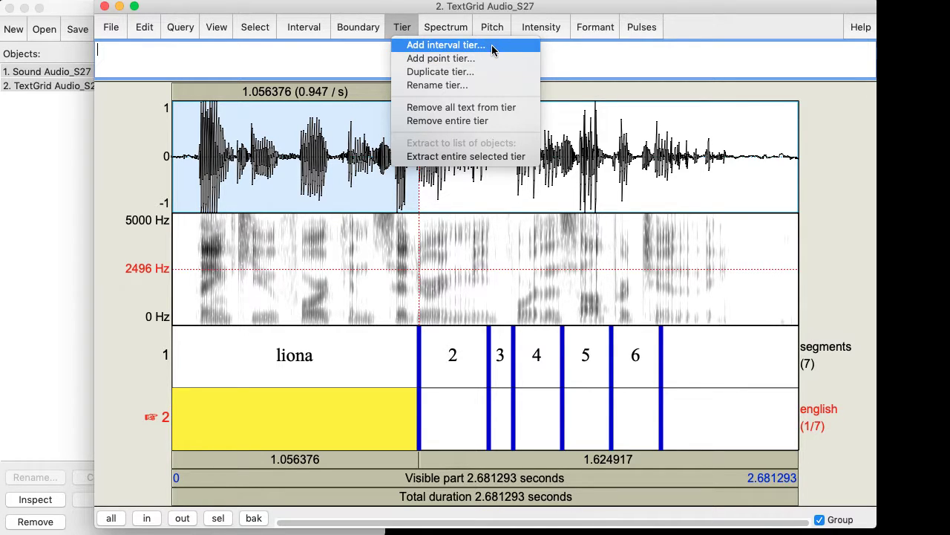
Add interval tier 'toptier' at position 1 with boundaries at 0.389372 and 0.770517 s
{"action": "left_click", "coordinate": [492, 46]}
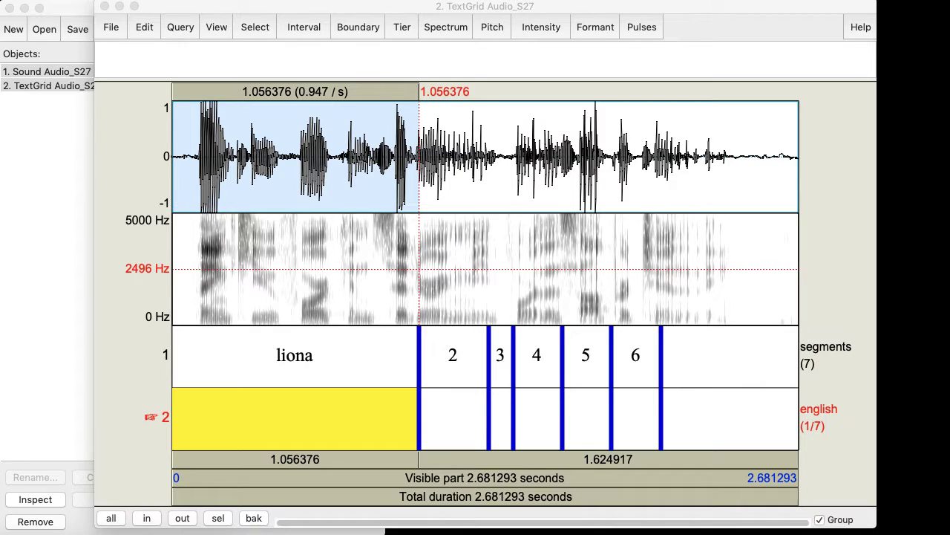
{"action": "left_click_drag", "start_coordinate": [618, 46], "coordinate": [594, 87]}
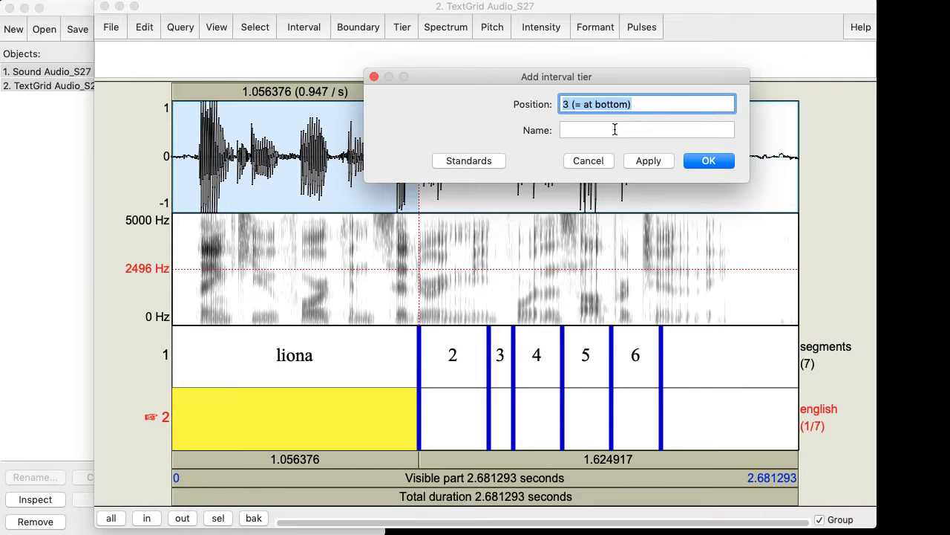
{"action": "type", "text": "1"}
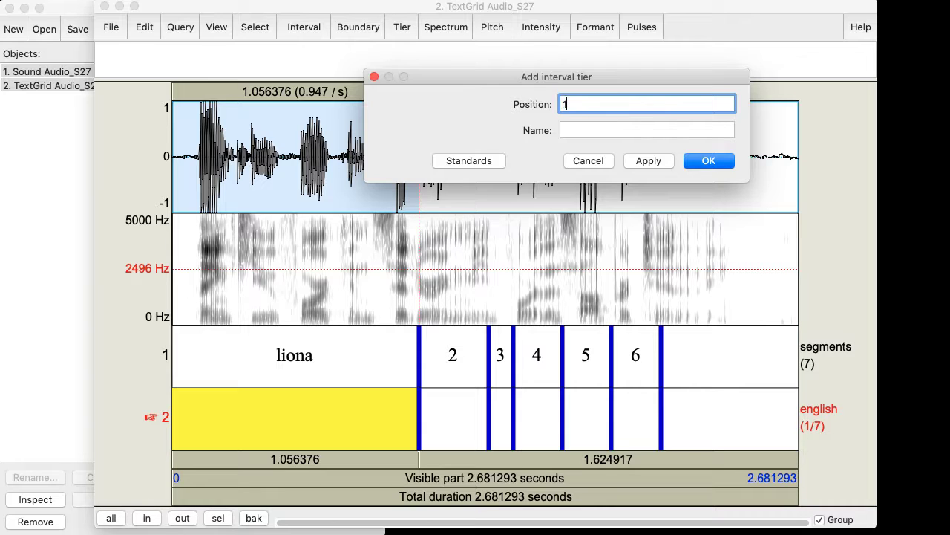
{"action": "key", "text": "Tab"}
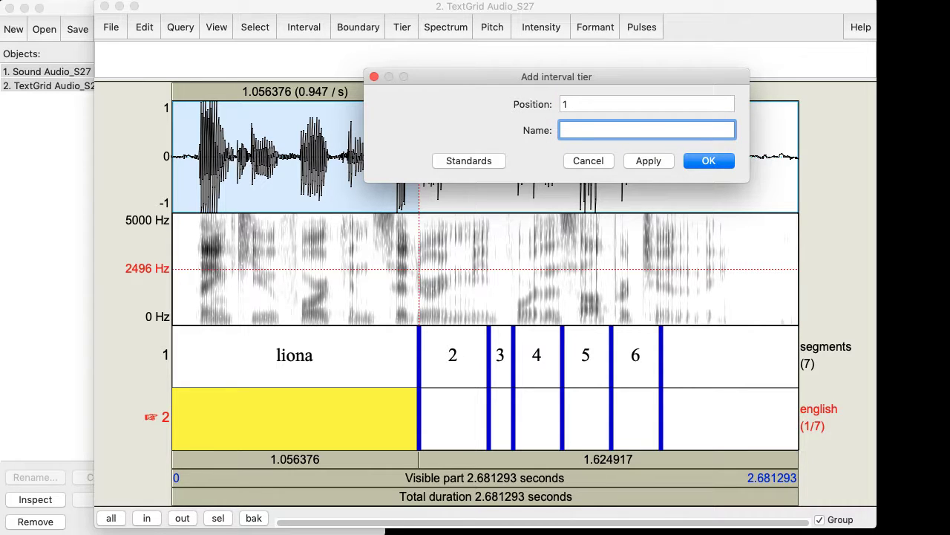
{"action": "type", "text": "toptier"}
{"action": "key", "text": "Return"}
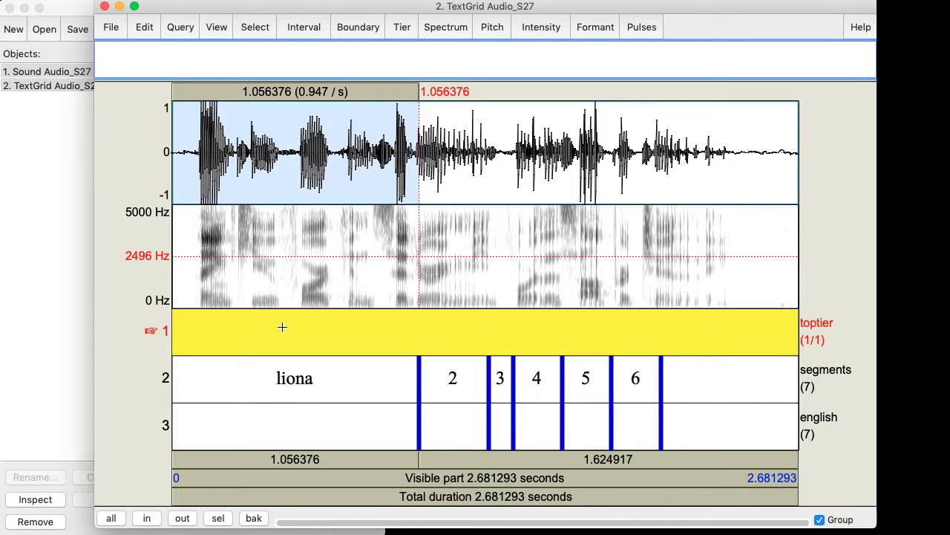
{"action": "left_click_drag", "start_coordinate": [263, 261], "coordinate": [353, 265]}
{"action": "key", "text": "Return"}
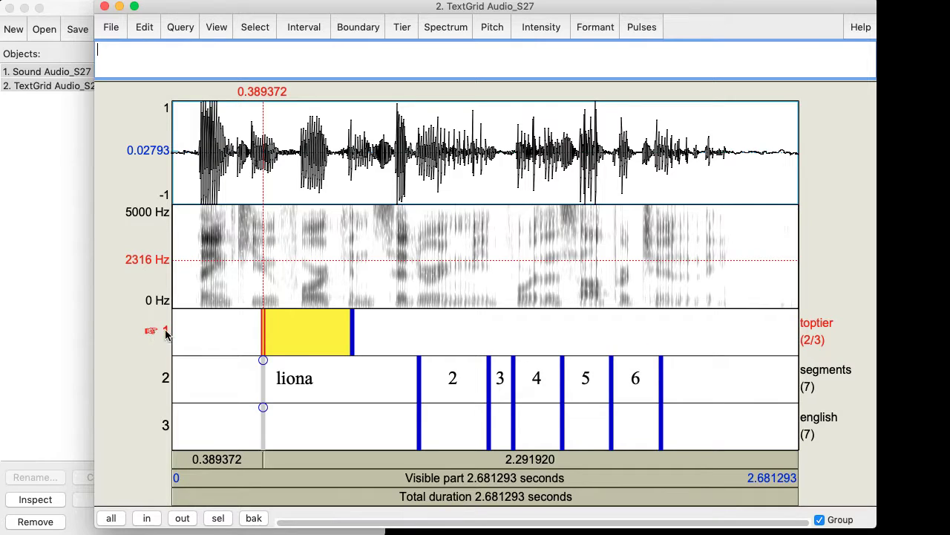
Add an empty point tier named 'tier3' at position 3
{"action": "left_click", "coordinate": [407, 28]}
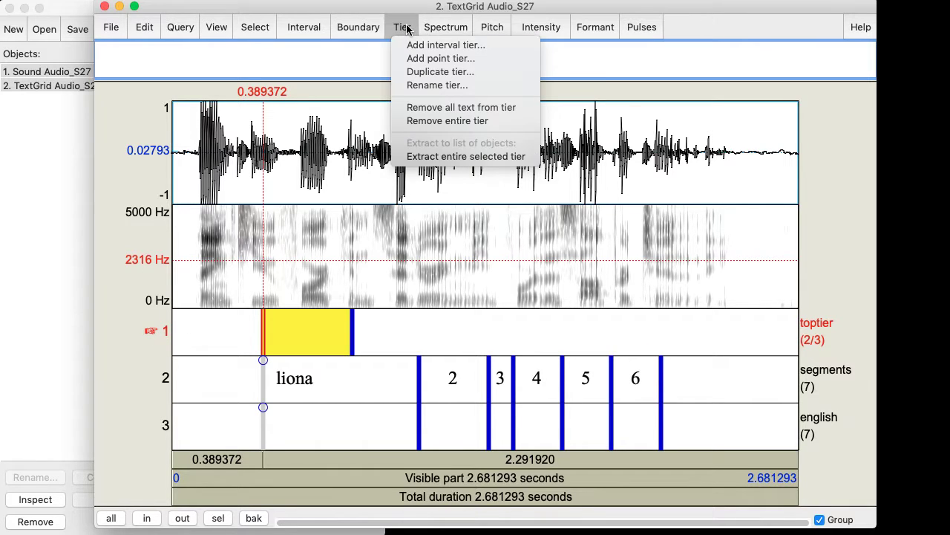
{"action": "left_click", "coordinate": [477, 66]}
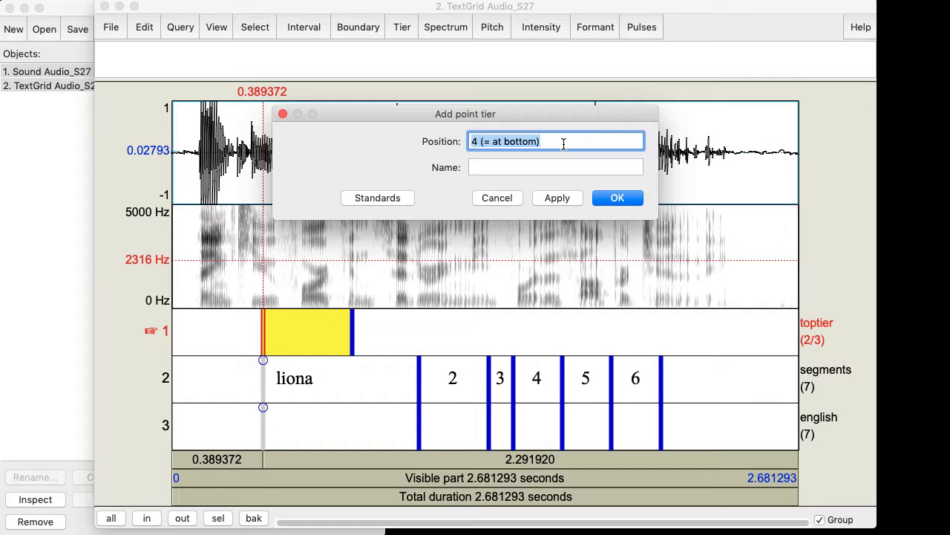
{"action": "type", "text": "3"}
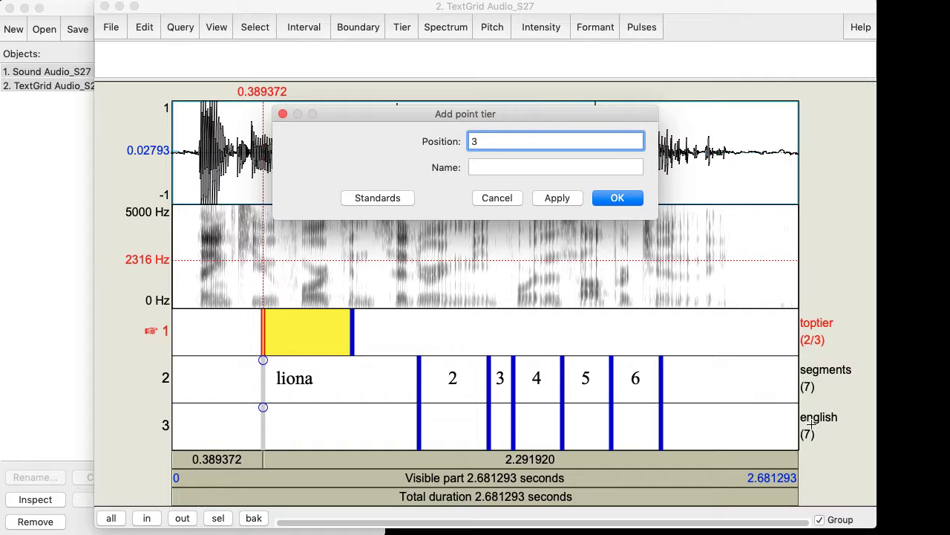
{"action": "left_click", "coordinate": [529, 163]}
{"action": "type", "text": "tier3"}
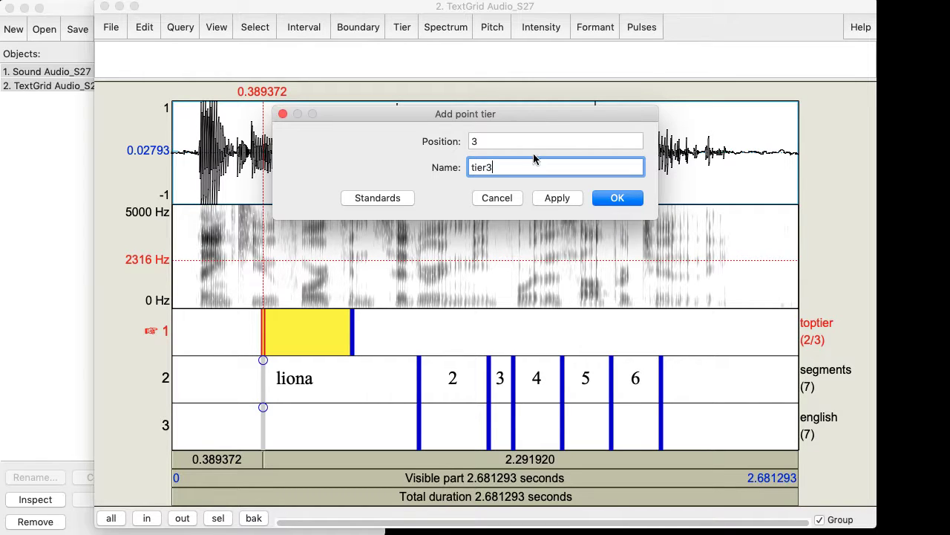
{"action": "left_click", "coordinate": [626, 199]}
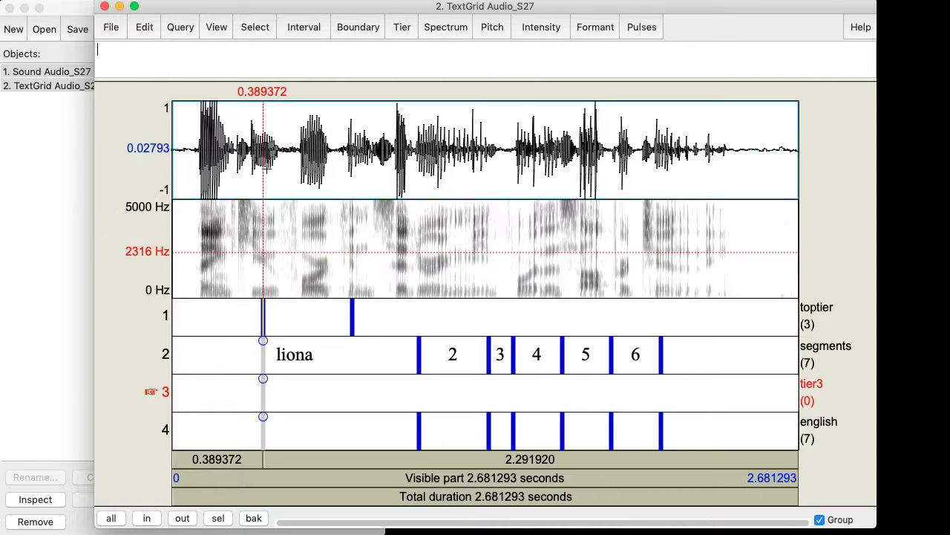
Bring up File > Save TextGrid as text file, proposing Audio_S27.TextGrid on the Desktop
{"action": "left_click", "coordinate": [111, 27]}
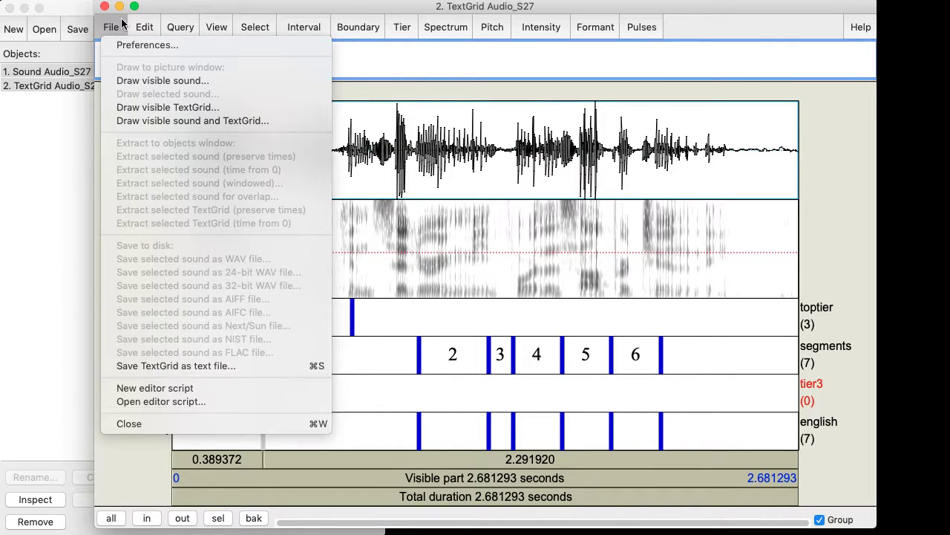
{"action": "left_click", "coordinate": [292, 368]}
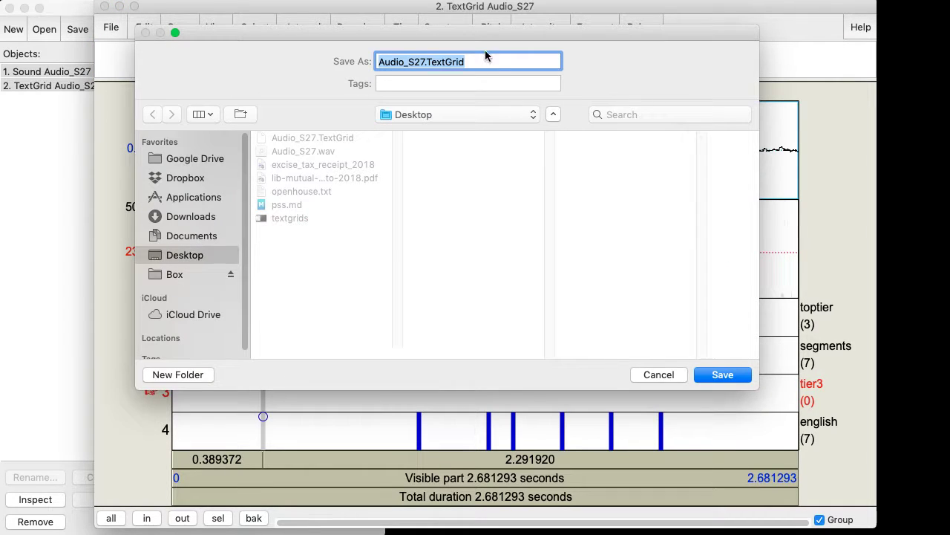